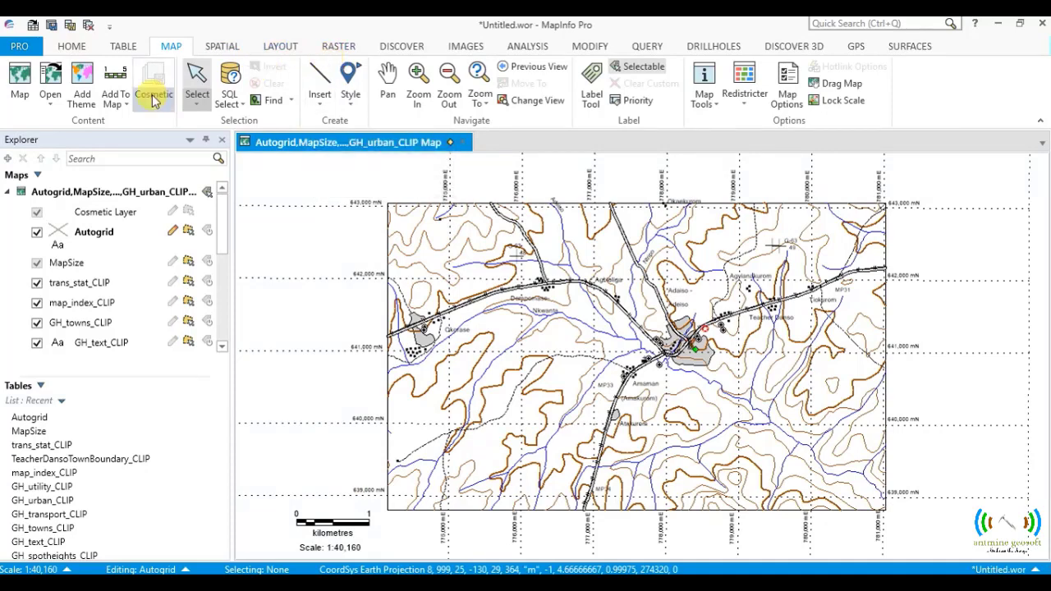
Step: Start a Map Output titleblock using the Titleblk template
{"action": "left_click", "coordinate": [399, 47]}
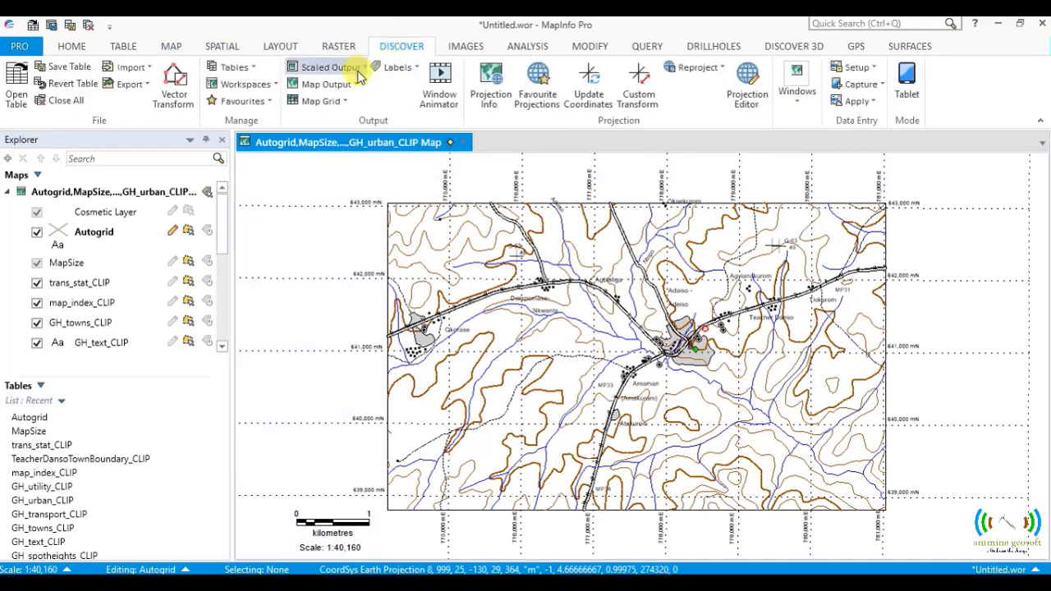
{"action": "left_click", "coordinate": [353, 87]}
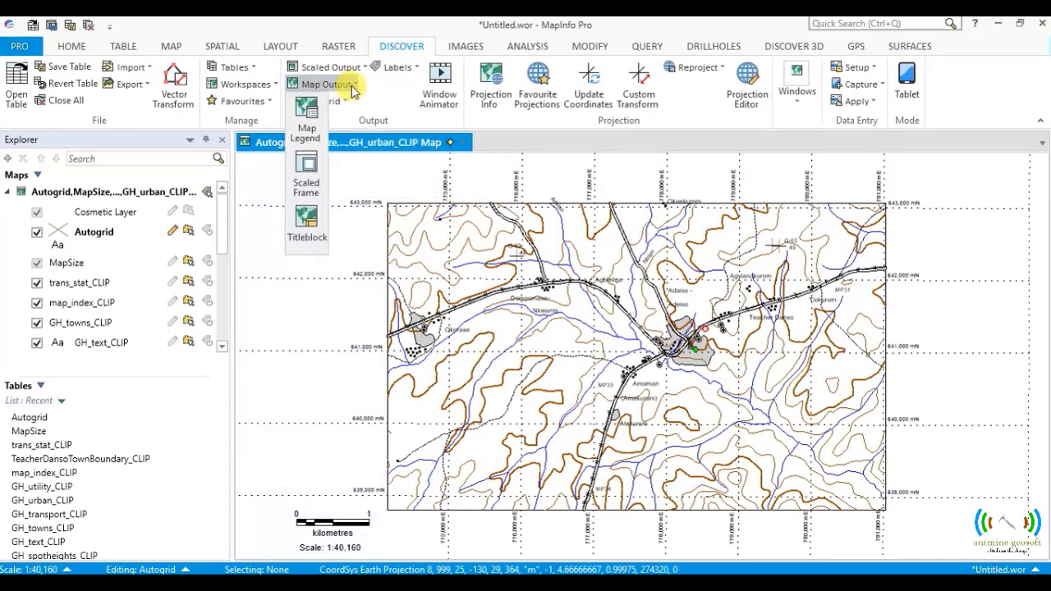
{"action": "left_click", "coordinate": [308, 224]}
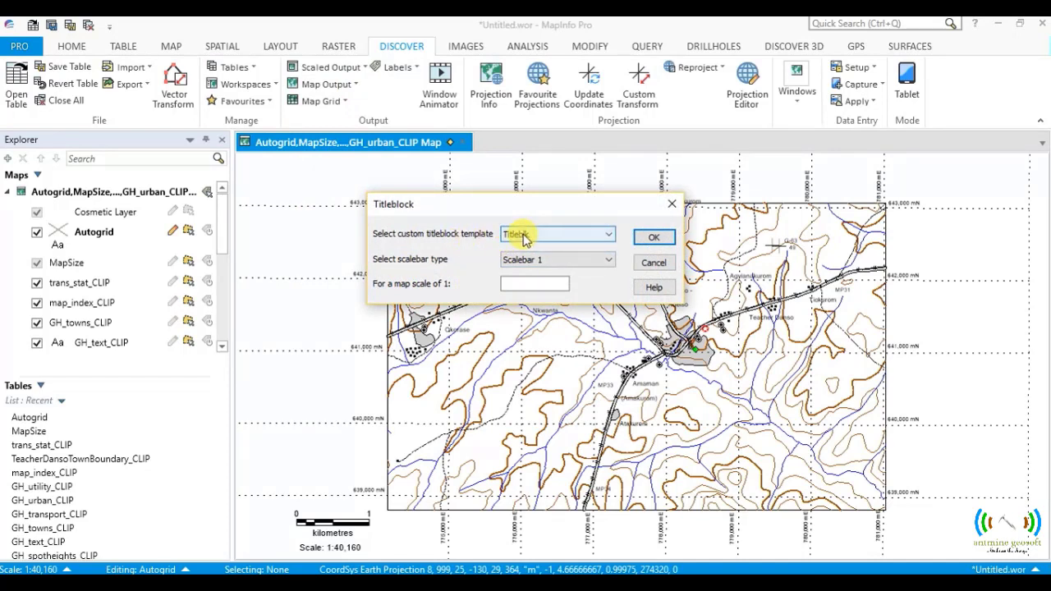
{"action": "left_click", "coordinate": [521, 235]}
{"action": "left_click", "coordinate": [517, 258]}
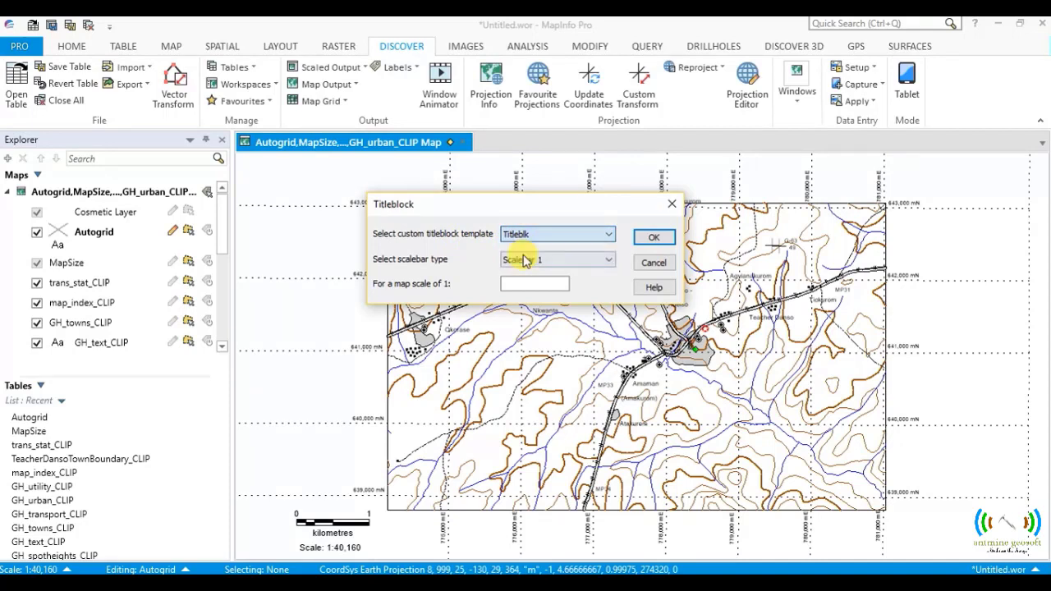
Step: Keep Scalebar 1 and enter a map scale of 40160
{"action": "left_click", "coordinate": [521, 259]}
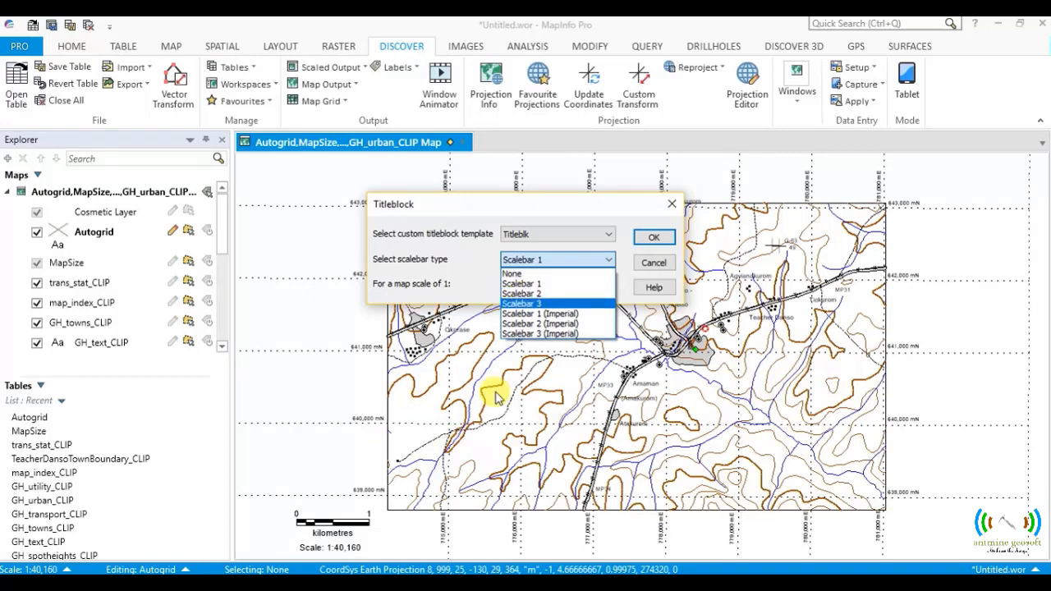
{"action": "left_click", "coordinate": [539, 285]}
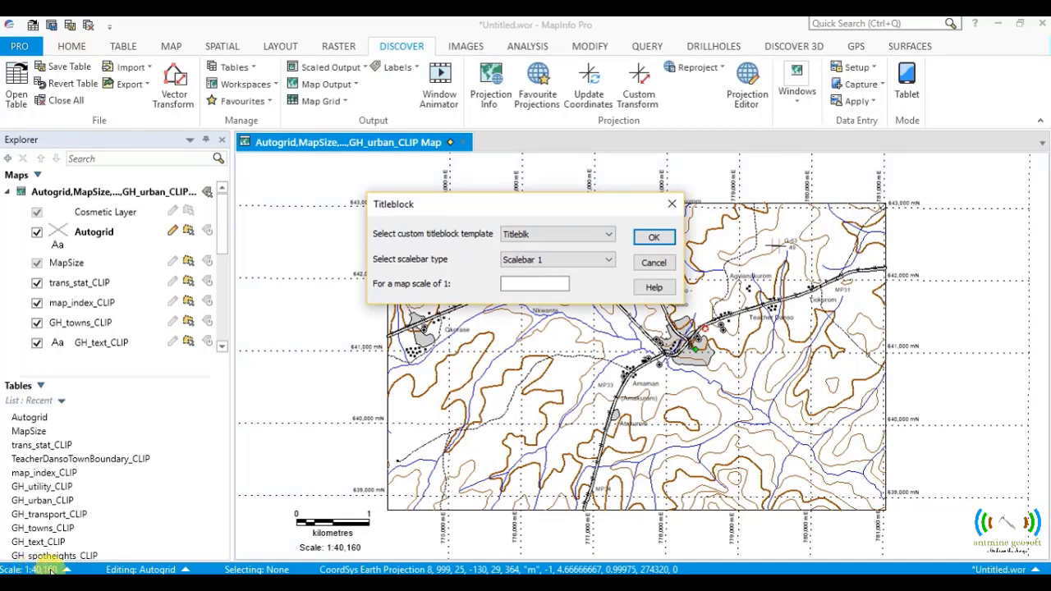
{"action": "left_click", "coordinate": [505, 284]}
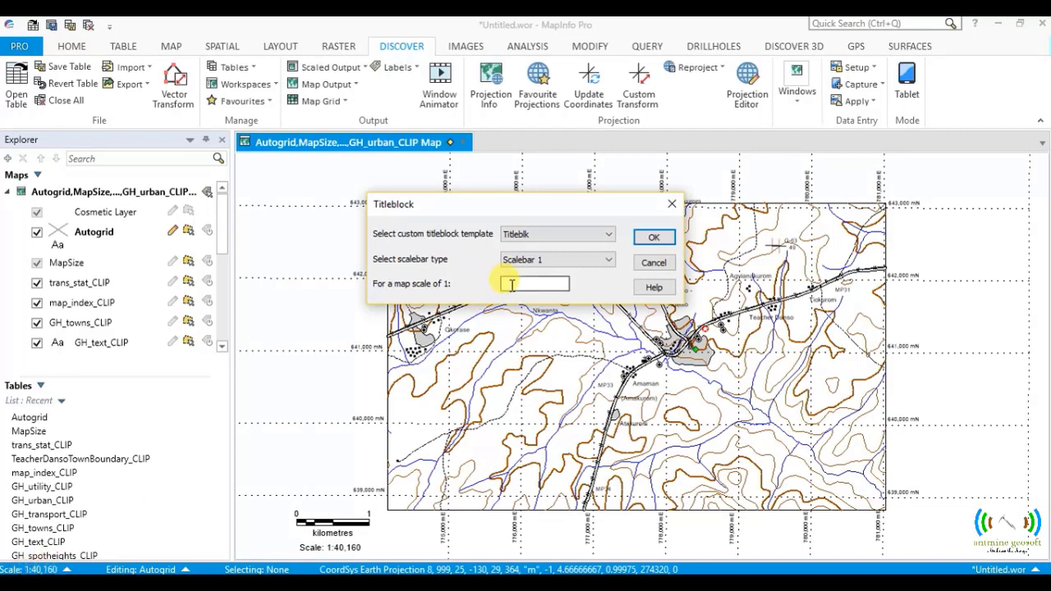
{"action": "type", "text": "40"}
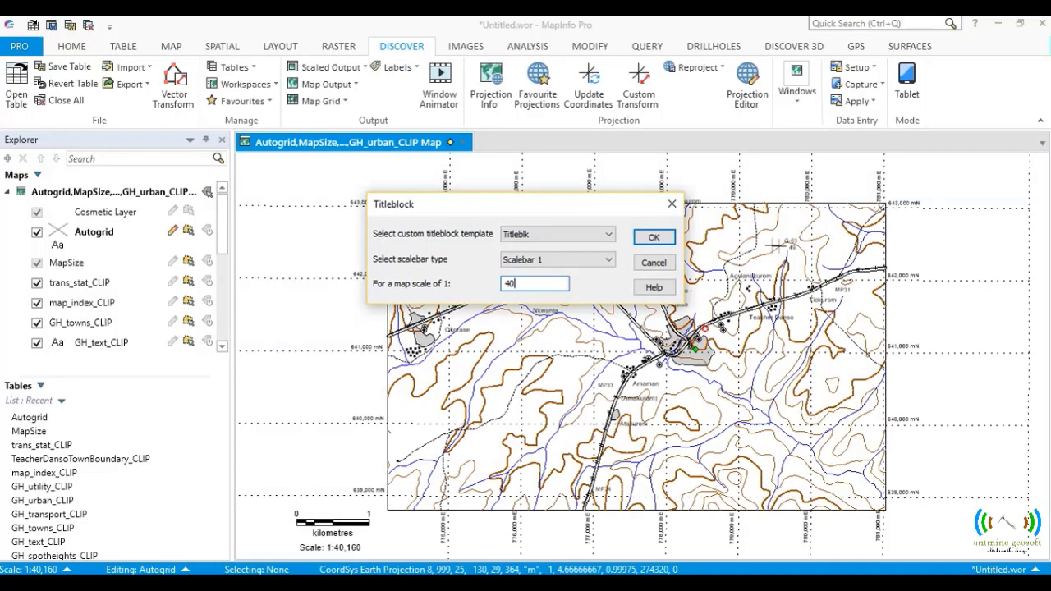
{"action": "type", "text": "16"}
{"action": "type", "text": "0"}
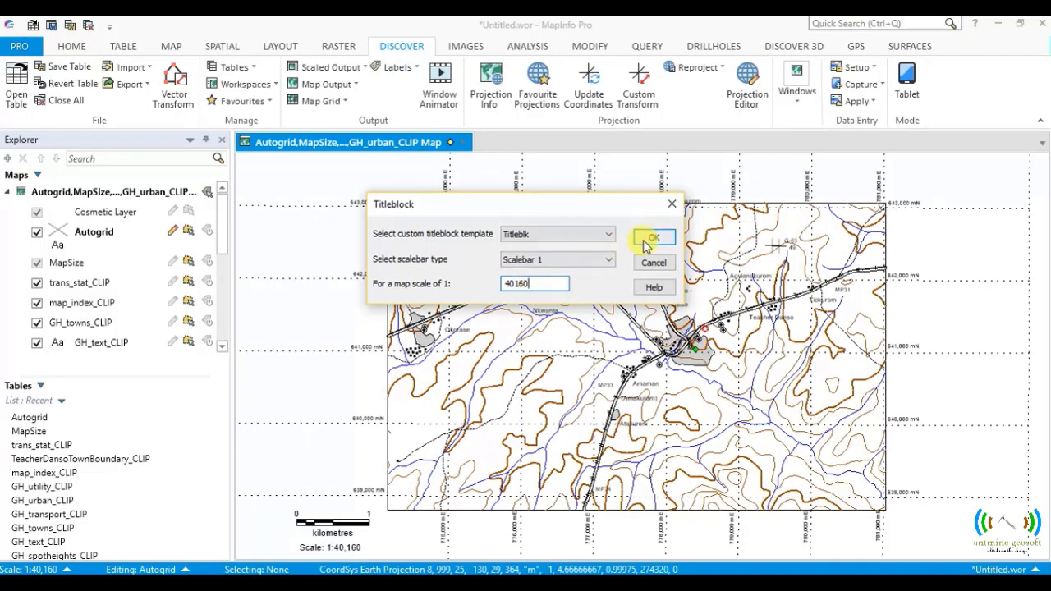
Step: Confirm the template settings and enter title line 1 as 'Teacher Danso Township'
{"action": "left_click", "coordinate": [649, 240]}
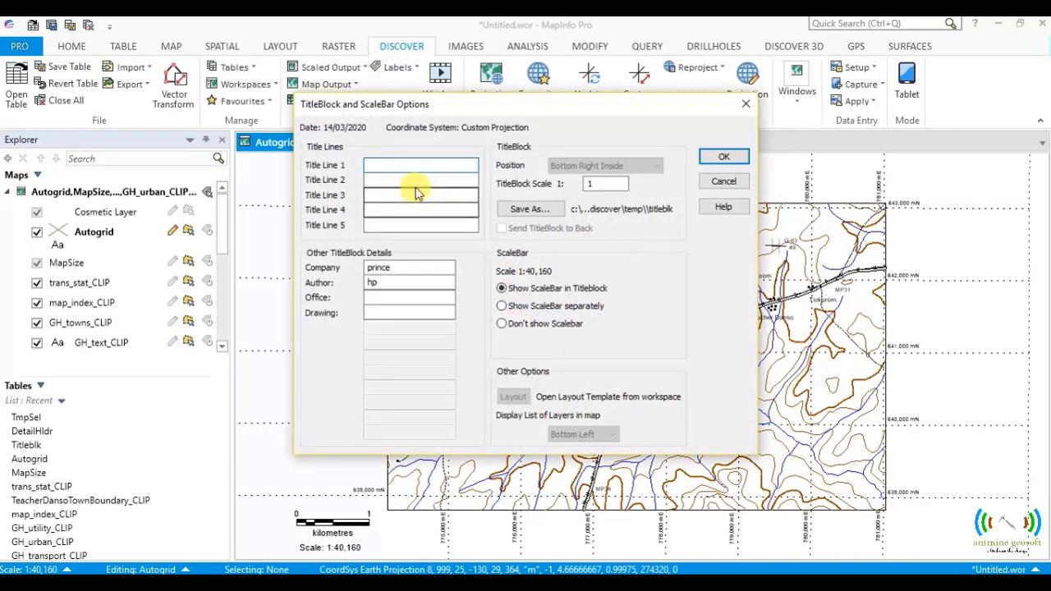
{"action": "left_click", "coordinate": [375, 167]}
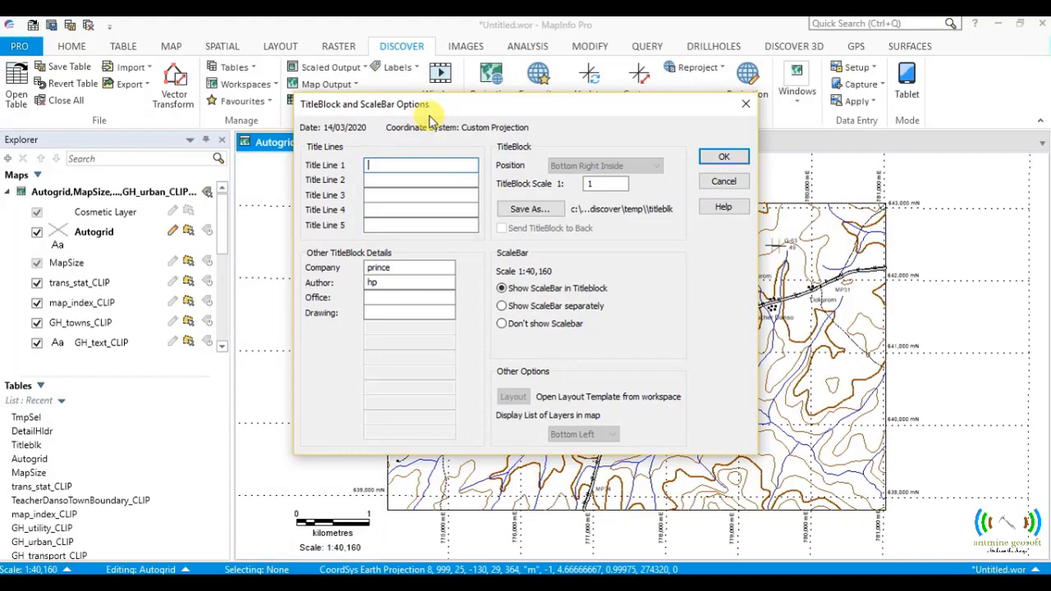
{"action": "mouse_move", "coordinate": [432, 118]}
{"action": "left_mouse_down"}
{"action": "mouse_move", "coordinate": [428, 169]}
{"action": "mouse_move", "coordinate": [996, 252]}
{"action": "left_mouse_up"}
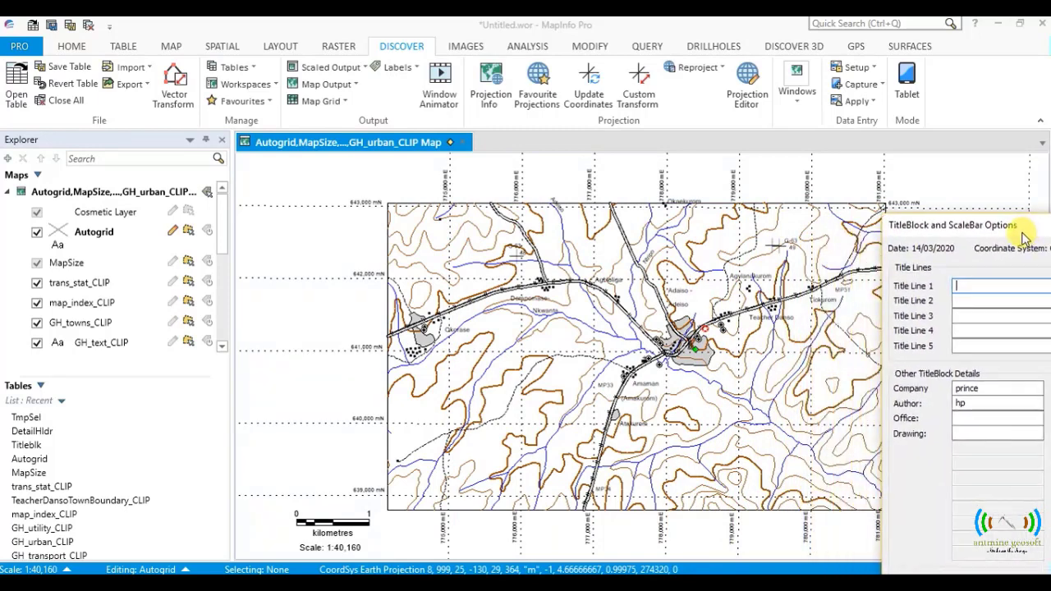
{"action": "left_click_drag", "start_coordinate": [995, 252], "coordinate": [583, 171]}
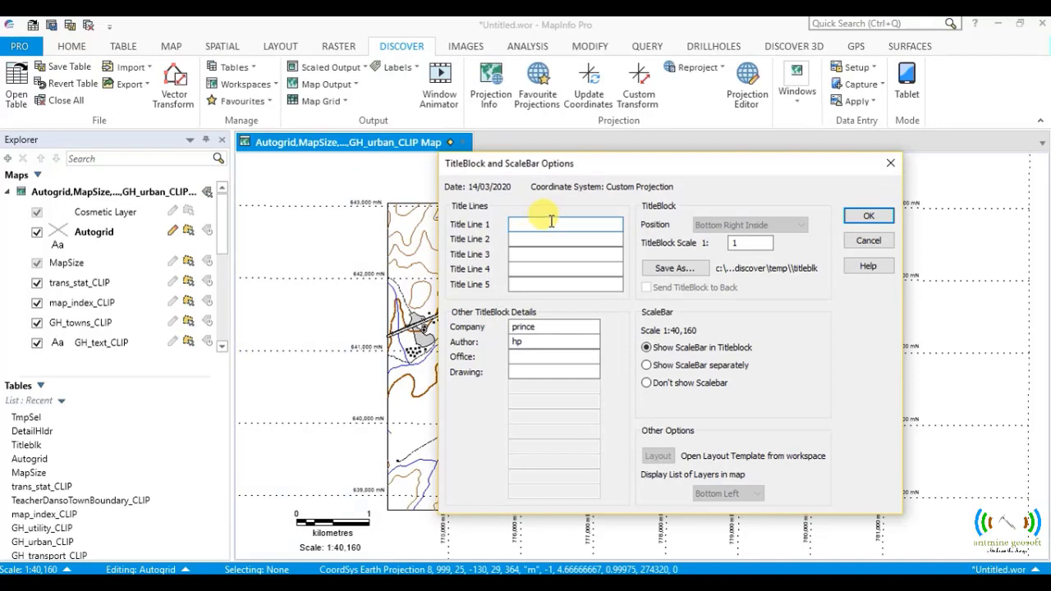
{"action": "type", "text": "Teacher"}
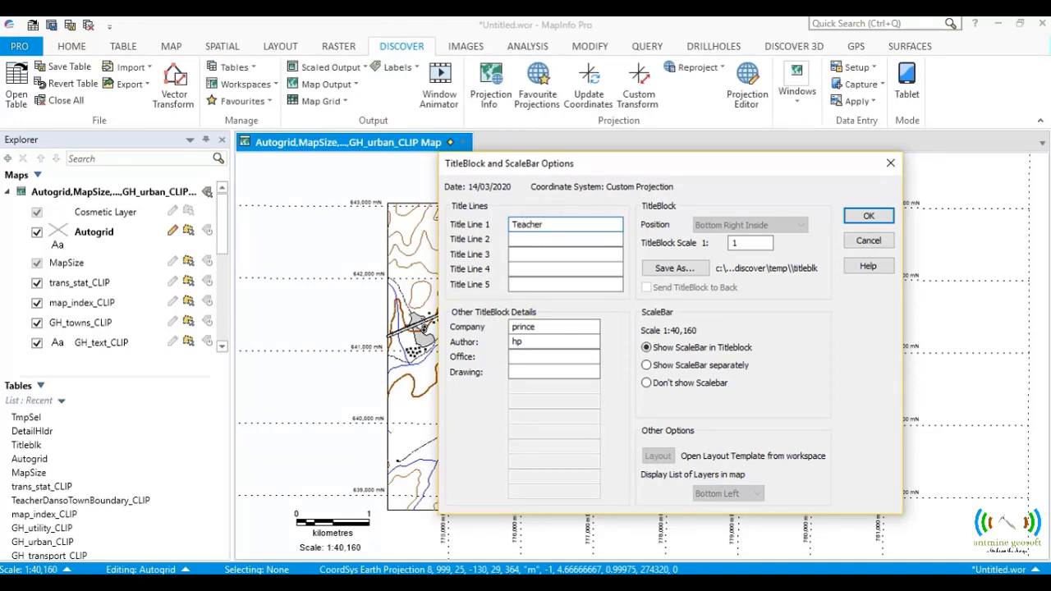
{"action": "type", "text": " Dan"}
{"action": "key", "text": "BackSpace"}
{"action": "key", "text": "BackSpace"}
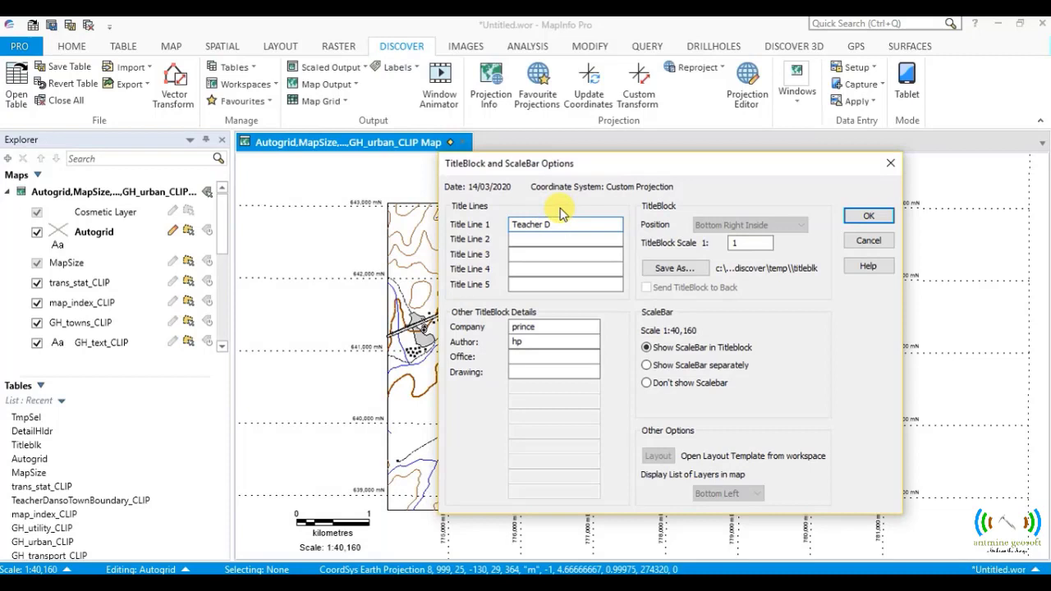
{"action": "type", "text": "anso T"}
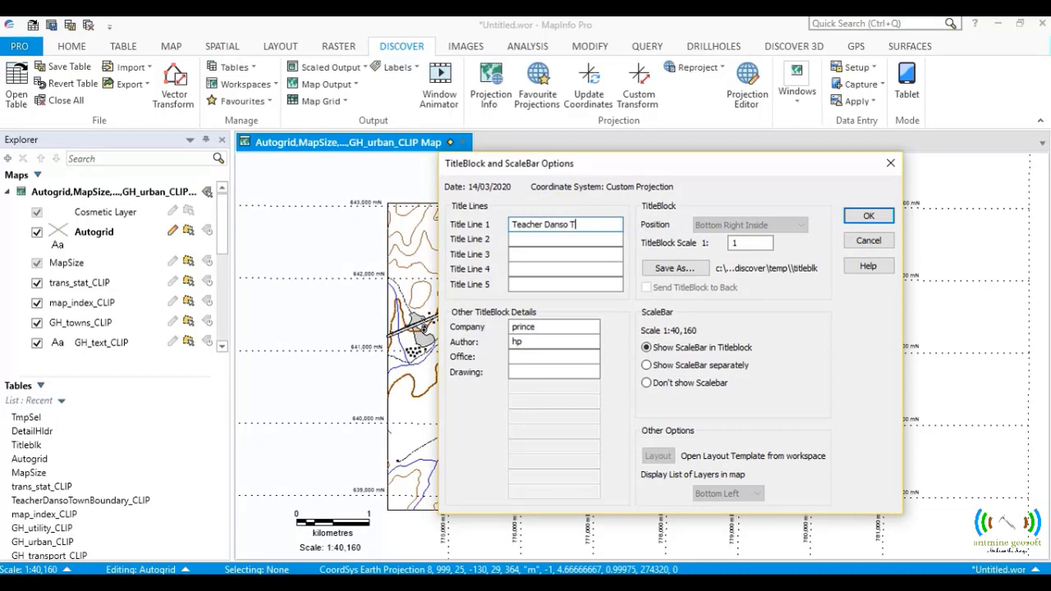
{"action": "type", "text": "ownship"}
Step: Enter title lines 2 and 3 as 'Town Positions' and 'Town Planning'
{"action": "left_click", "coordinate": [563, 239]}
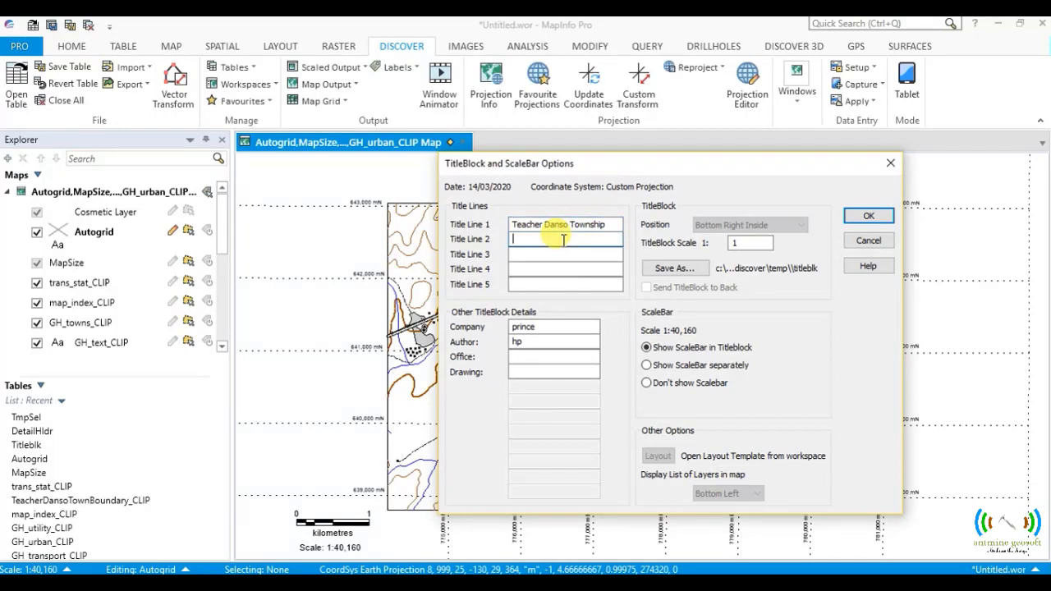
{"action": "type", "text": "Tow"}
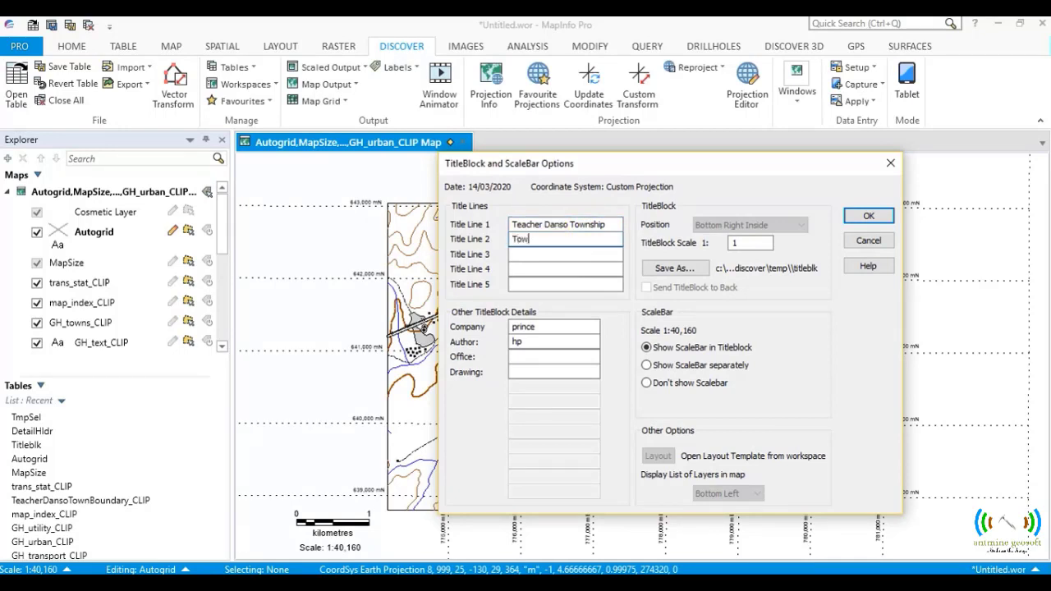
{"action": "type", "text": "n Posi"}
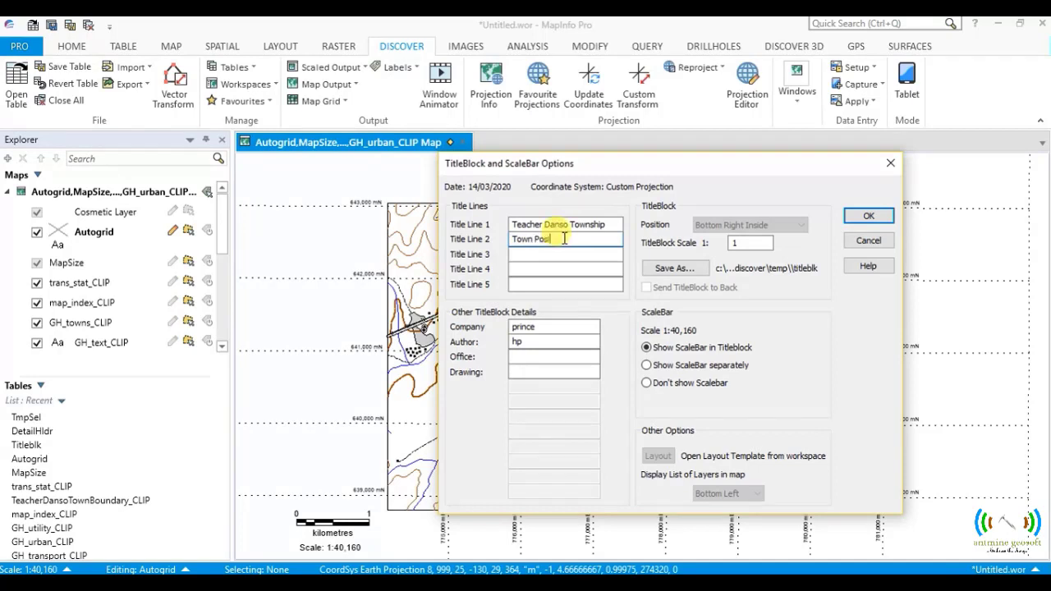
{"action": "type", "text": "tions"}
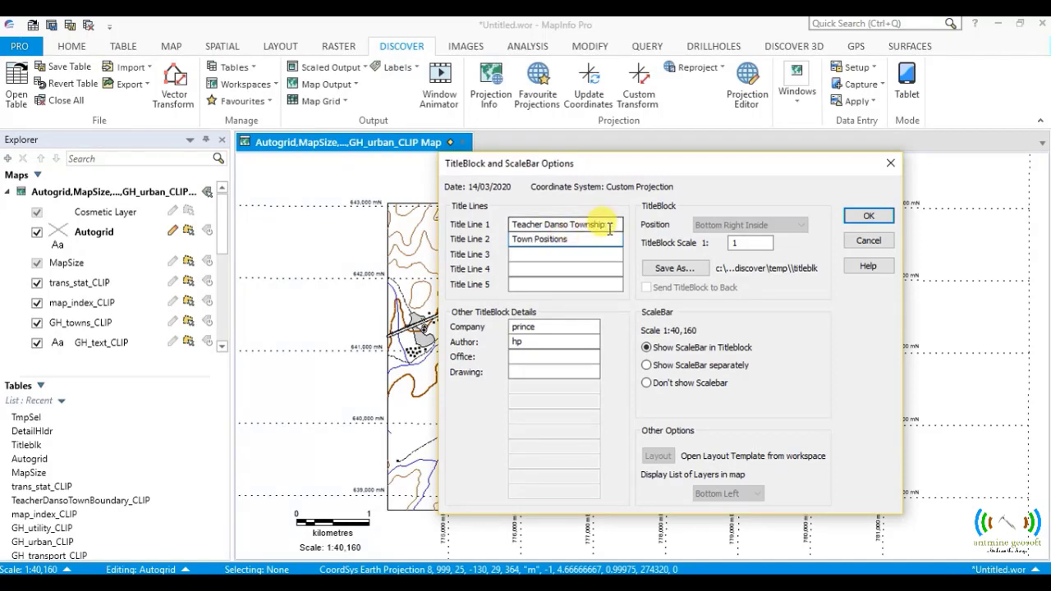
{"action": "left_click", "coordinate": [543, 257]}
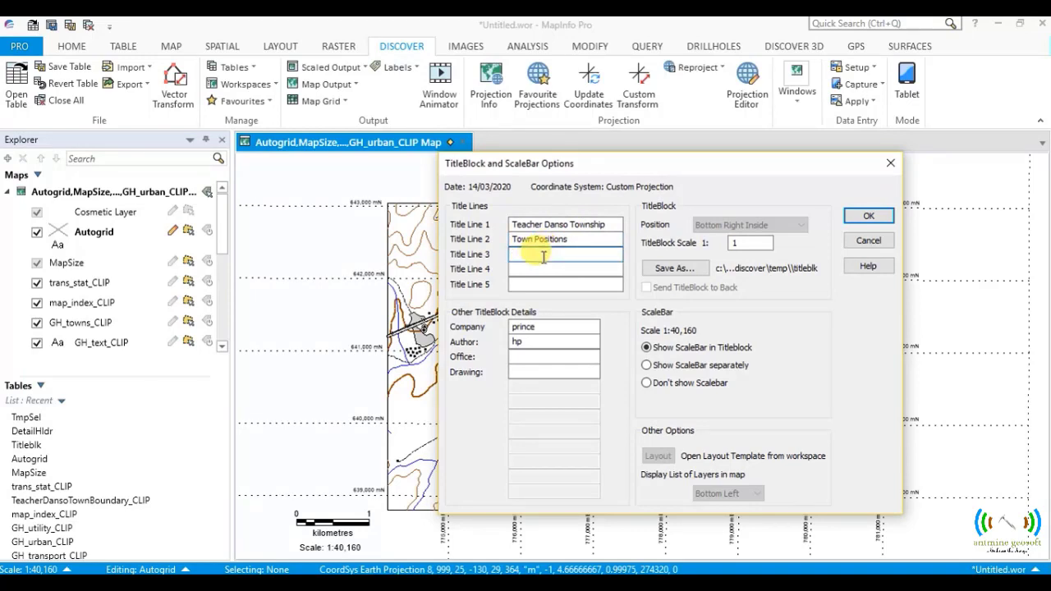
{"action": "type", "text": "T"}
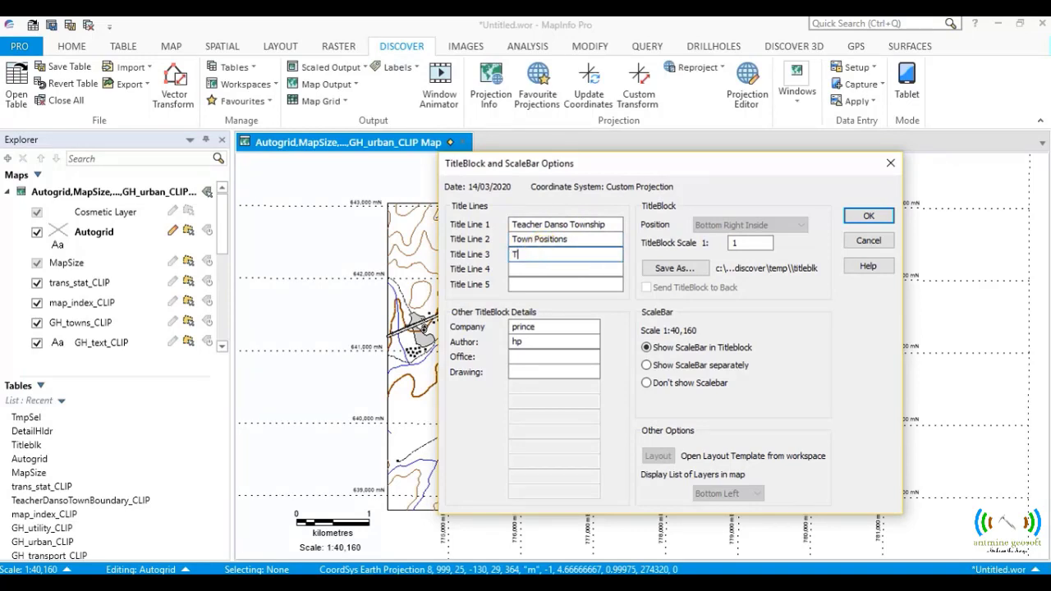
{"action": "type", "text": "oen"}
{"action": "key", "text": "BackSpace"}
{"action": "key", "text": "BackSpace"}
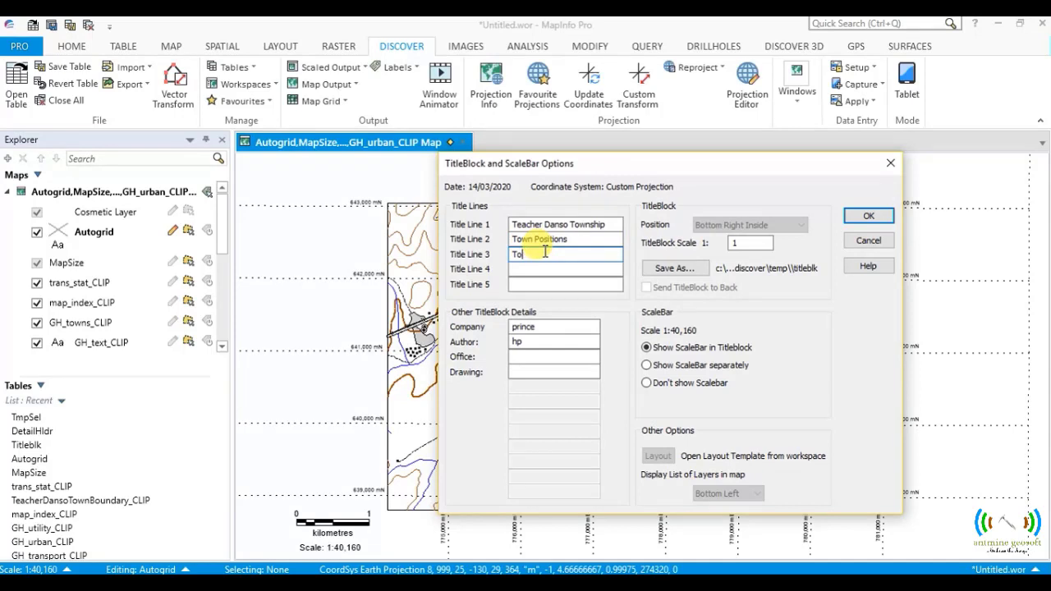
{"action": "type", "text": "wn P"}
{"action": "type", "text": "lannin"}
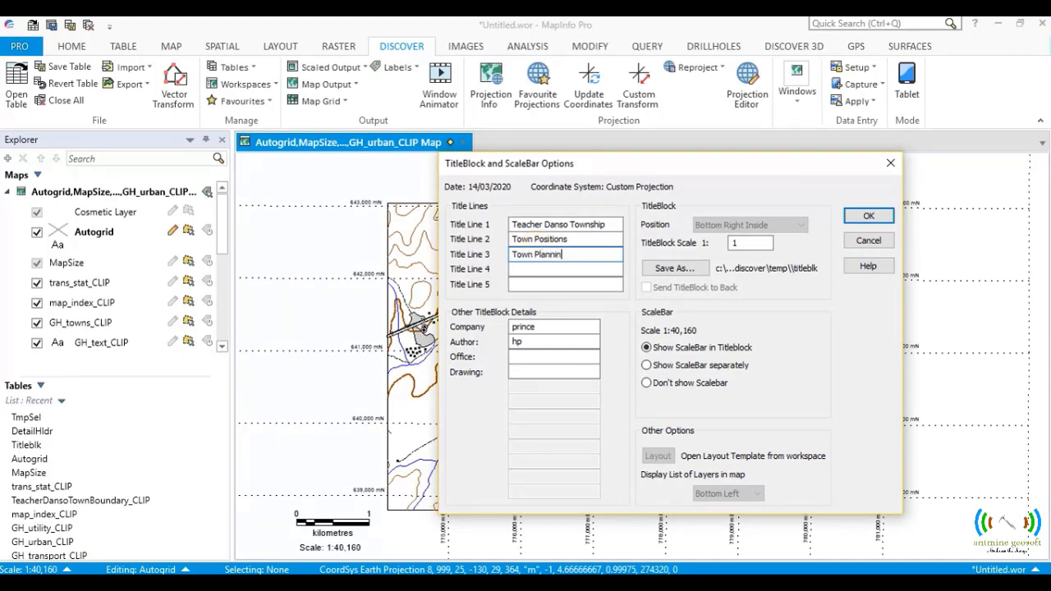
{"action": "type", "text": "g"}
Step: Replace the Company detail with 'Africa Survey'
{"action": "left_click", "coordinate": [536, 326]}
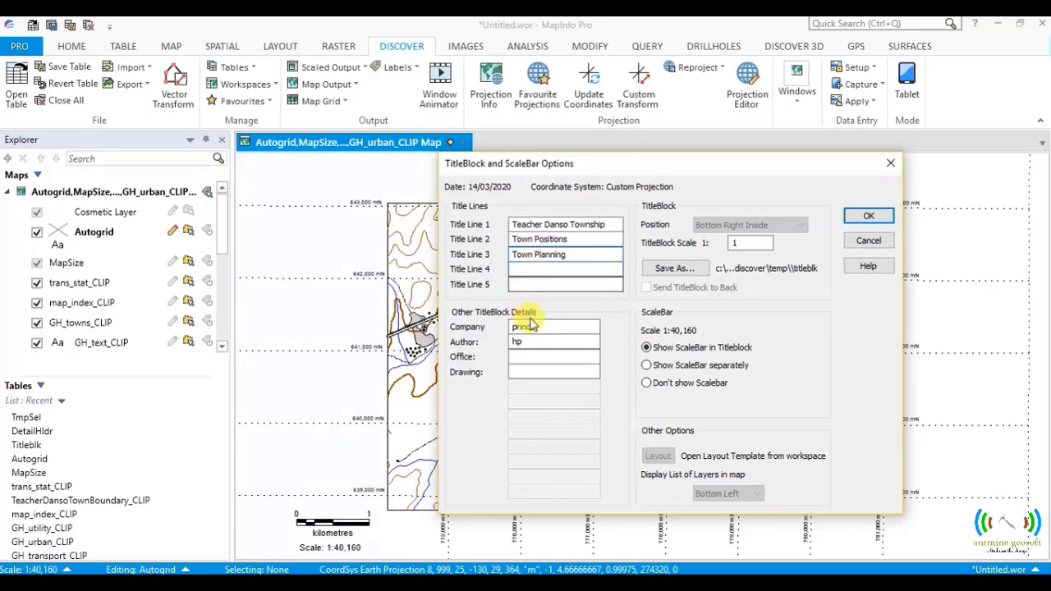
{"action": "key", "text": "BackSpace"}
{"action": "key", "text": "BackSpace"}
{"action": "key", "text": "BackSpace"}
{"action": "key", "text": "BackSpace"}
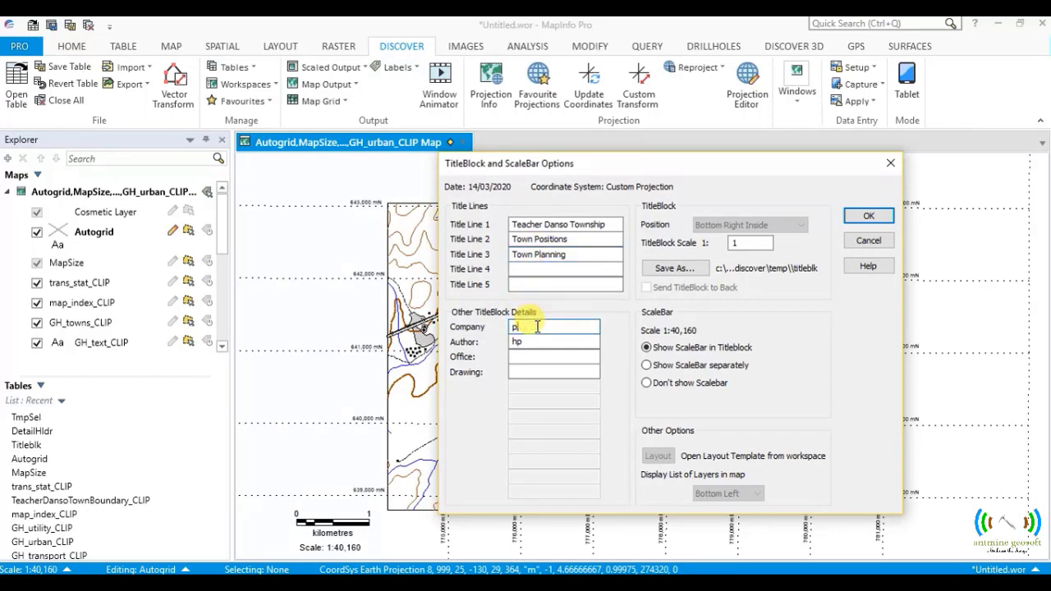
{"action": "key", "text": "BackSpace"}
{"action": "type", "text": "Gha"}
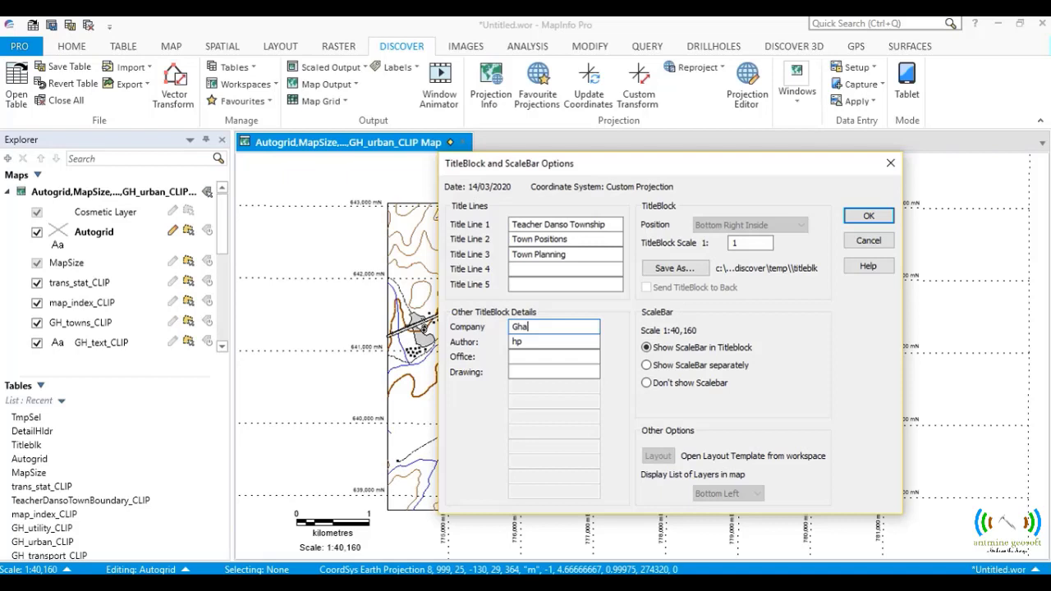
{"action": "type", "text": "na"}
{"action": "key", "text": "BackSpace"}
{"action": "key", "text": "BackSpace"}
{"action": "key", "text": "BackSpace"}
{"action": "key", "text": "BackSpace"}
{"action": "key", "text": "BackSpace"}
{"action": "key", "text": "BackSpace"}
{"action": "type", "text": "Af"}
{"action": "type", "text": "rica "}
{"action": "type", "text": "Survey"}
Step: Set the Author detail to 'SD'
{"action": "left_click", "coordinate": [534, 340]}
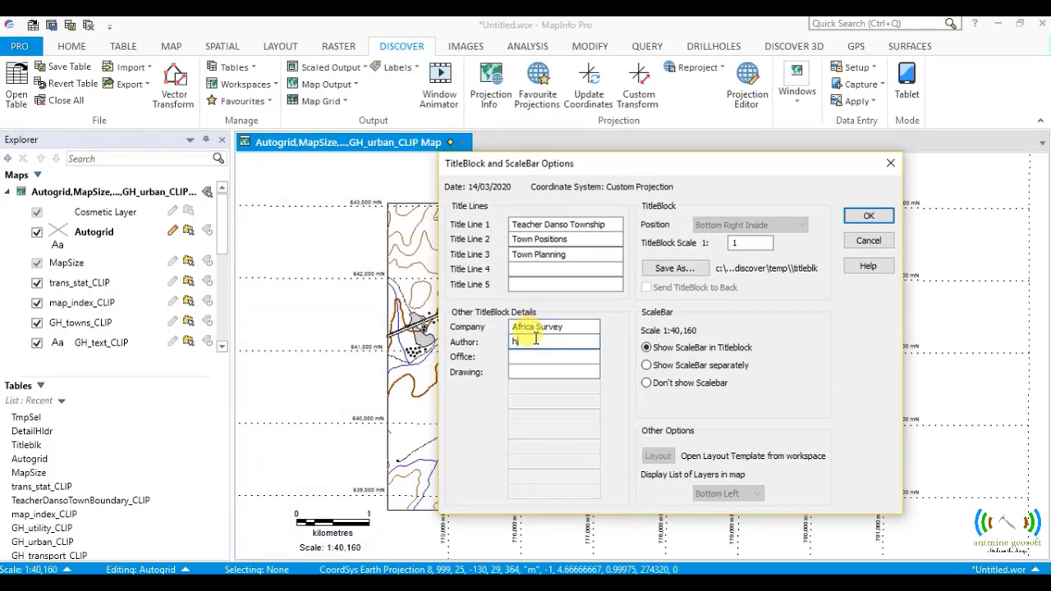
{"action": "key", "text": "BackSpace"}
{"action": "type", "text": "A"}
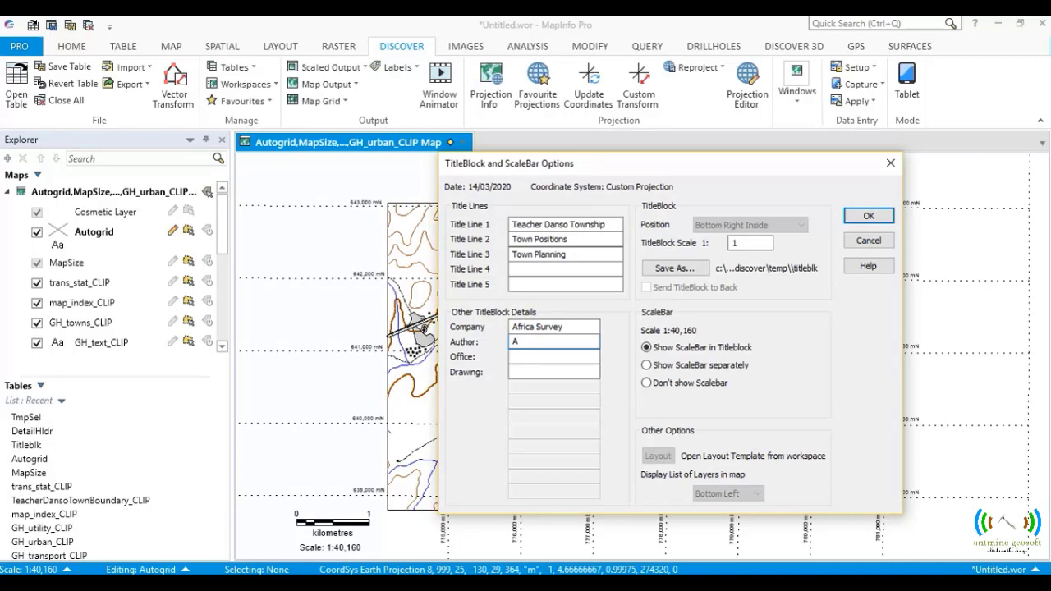
{"action": "key", "text": "BackSpace"}
{"action": "type", "text": "SD"}
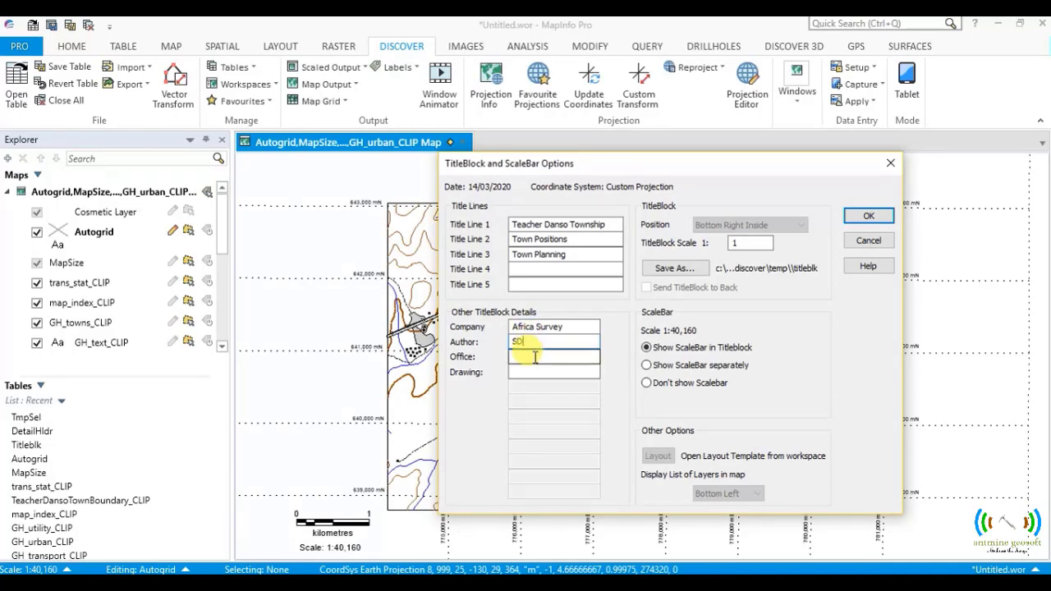
Step: Set the Office detail to 'Accra'
{"action": "left_click", "coordinate": [535, 356]}
{"action": "type", "text": "accra"}
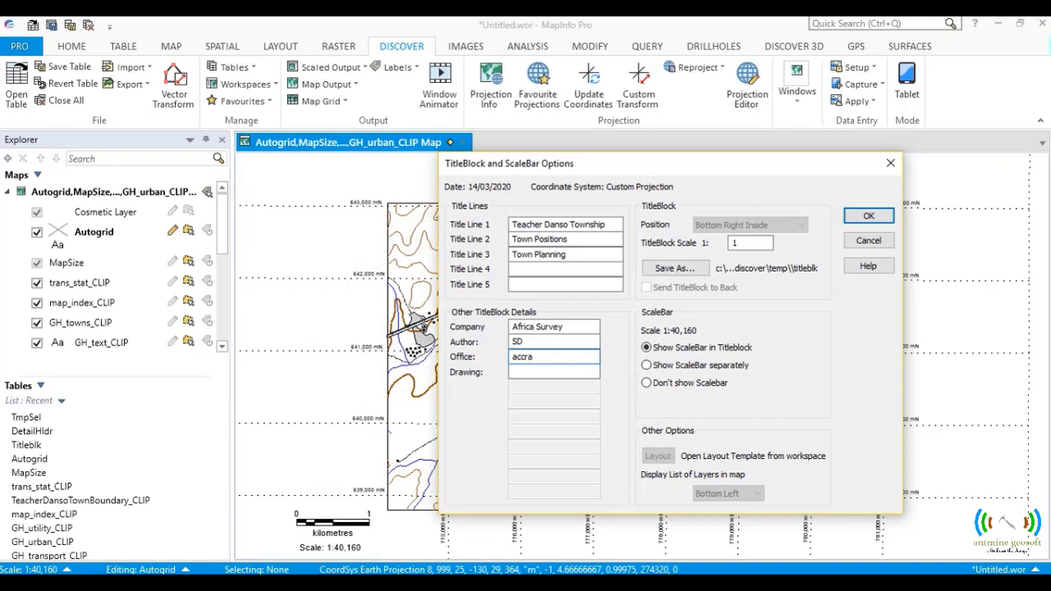
{"action": "key", "text": "BackSpace"}
{"action": "key", "text": "BackSpace"}
{"action": "key", "text": "BackSpace"}
{"action": "key", "text": "BackSpace"}
{"action": "key", "text": "BackSpace"}
{"action": "type", "text": "a"}
{"action": "key", "text": "BackSpace"}
{"action": "type", "text": "Accra"}
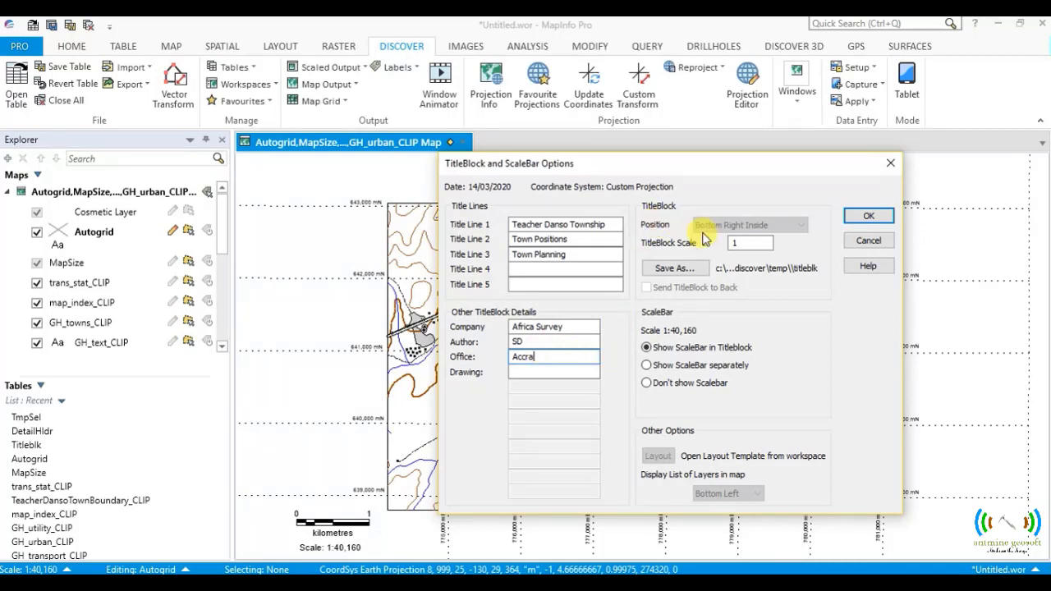
Step: Edit the title block scale value and begin saving the titleblock into TeacherDansoMap
{"action": "left_click", "coordinate": [742, 242]}
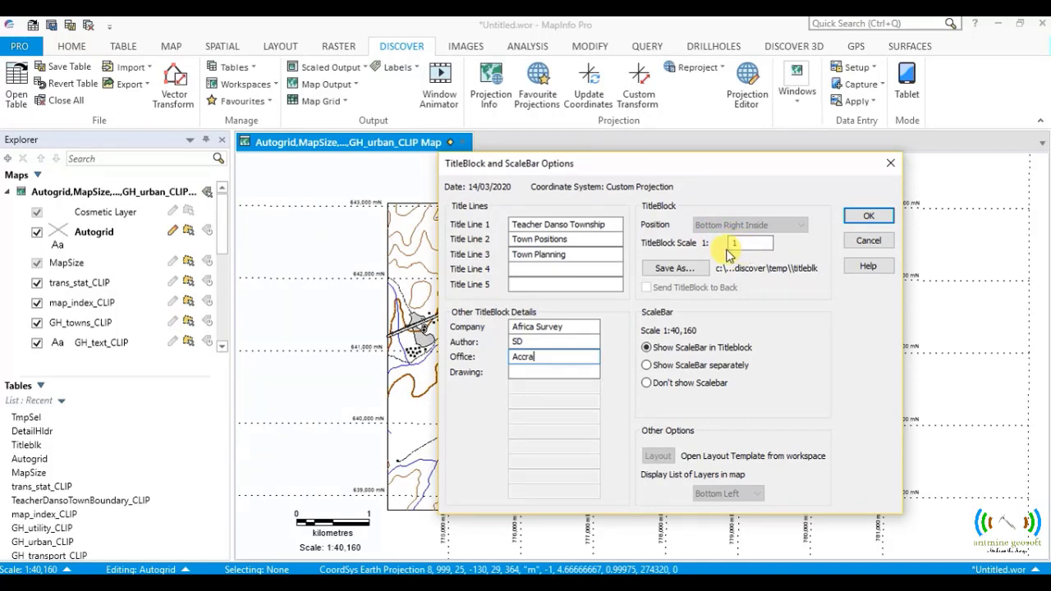
{"action": "left_click", "coordinate": [736, 245]}
{"action": "type", "text": "2"}
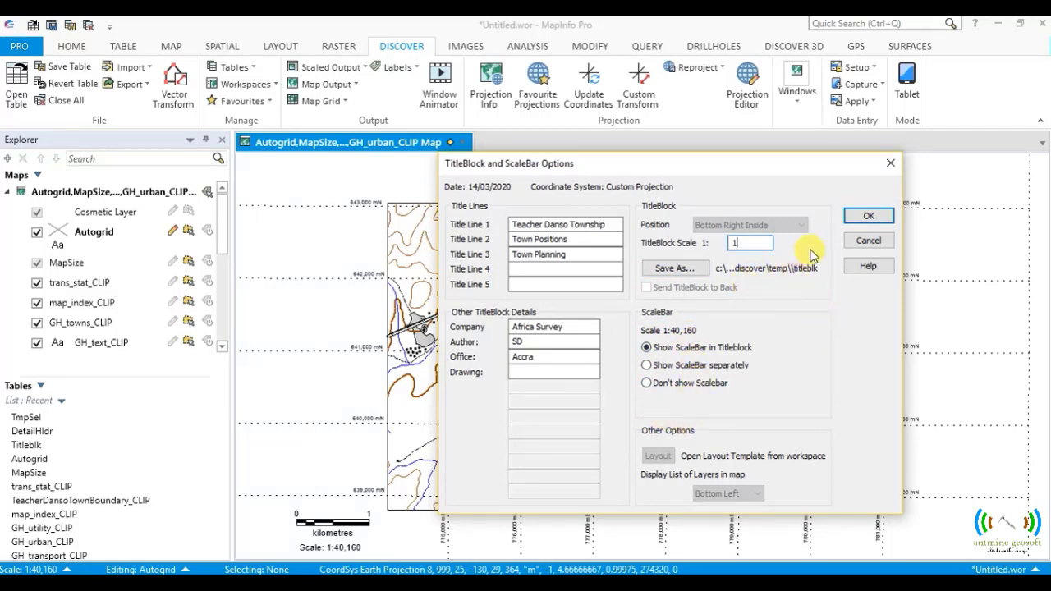
{"action": "left_click", "coordinate": [700, 271]}
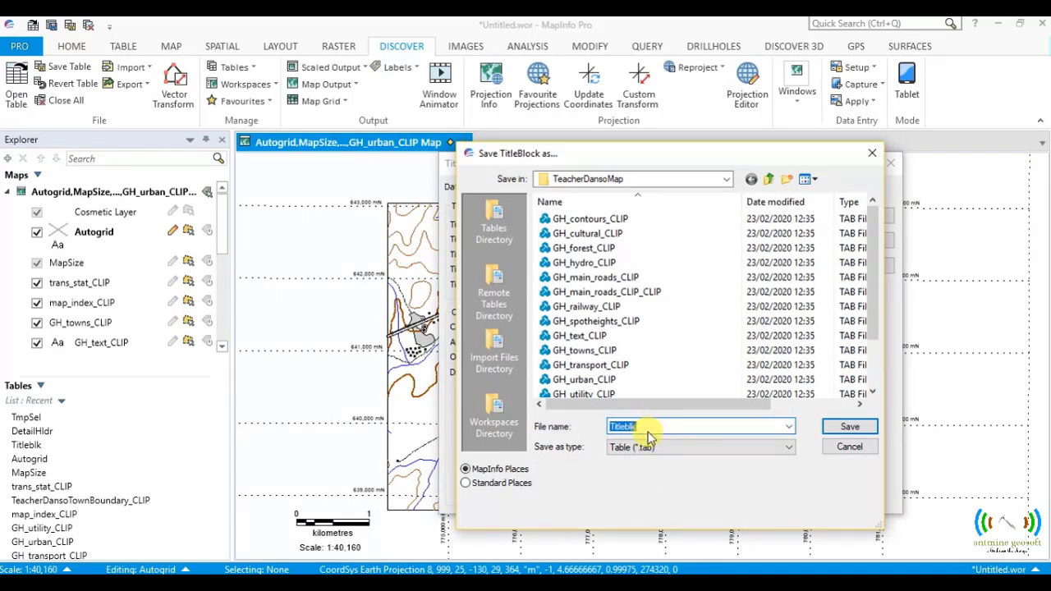
Step: Save the titleblock as 'TitleblkTeacherDanso' and create it as a new map
{"action": "left_click", "coordinate": [643, 426]}
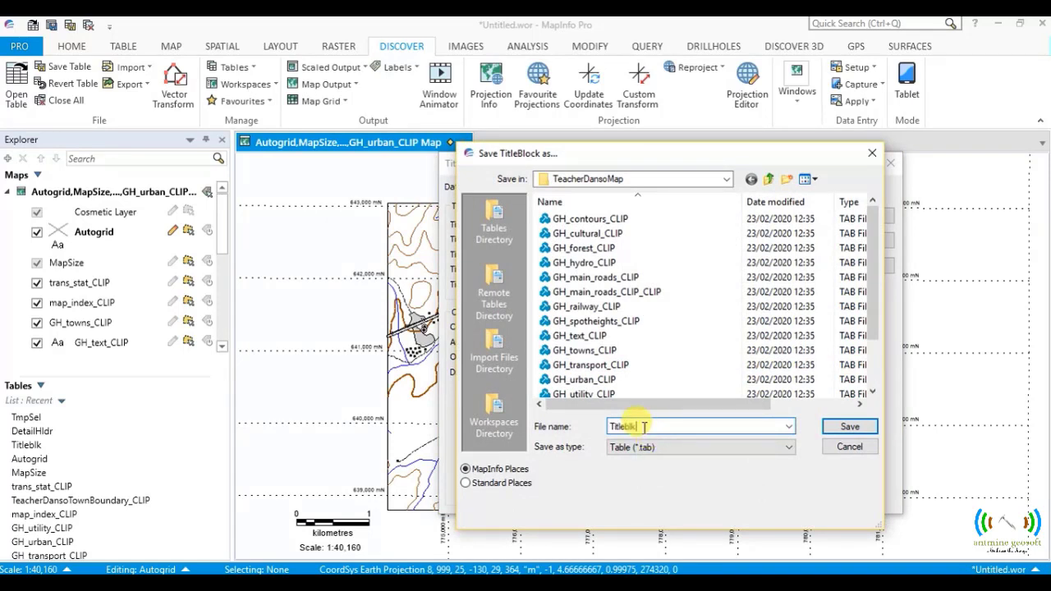
{"action": "type", "text": "_TeacherDanso"}
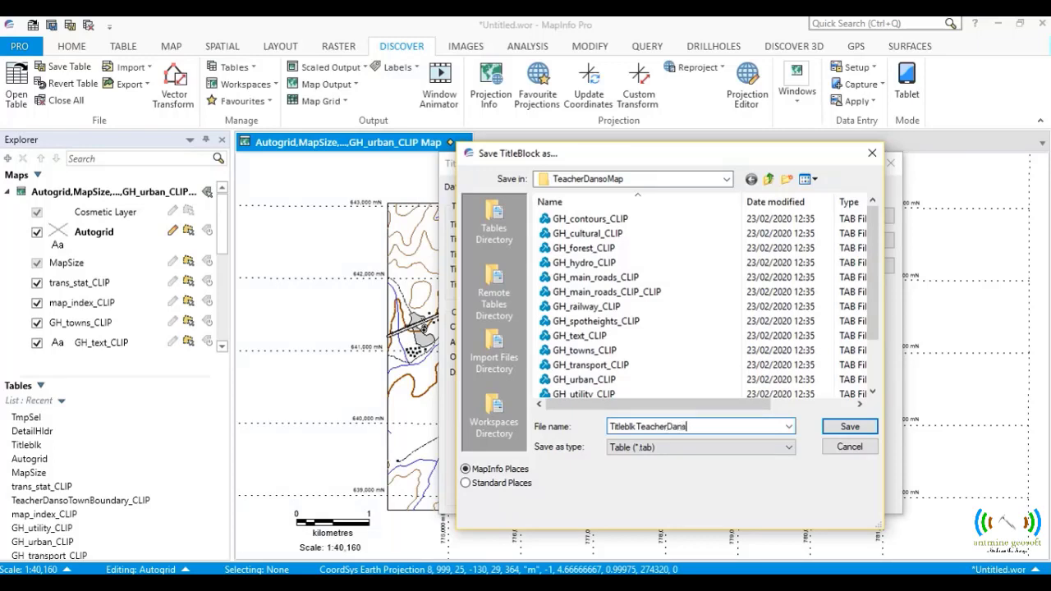
{"action": "left_click", "coordinate": [849, 426]}
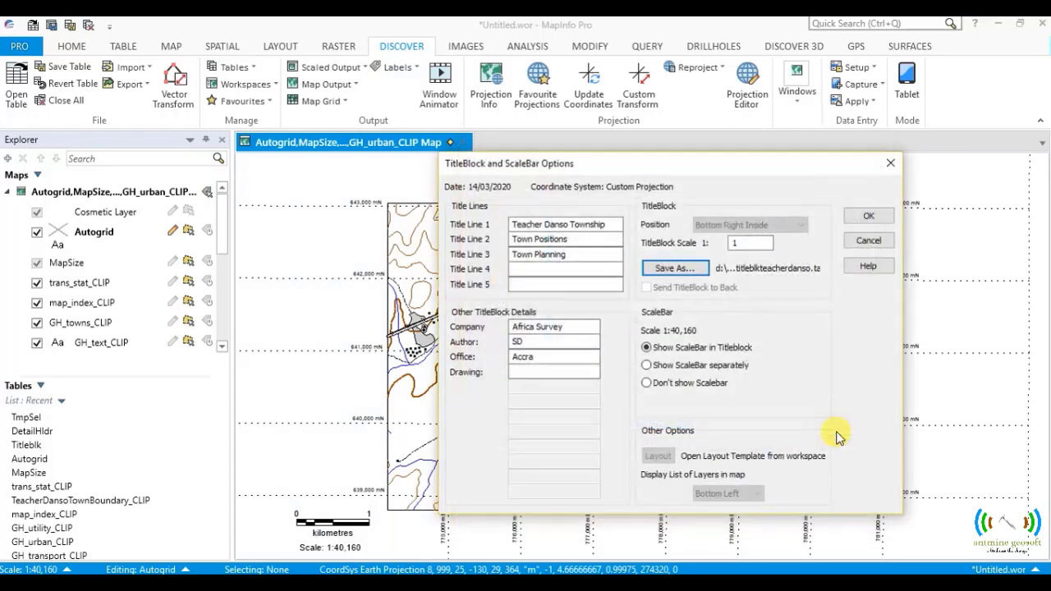
{"action": "left_click", "coordinate": [866, 218]}
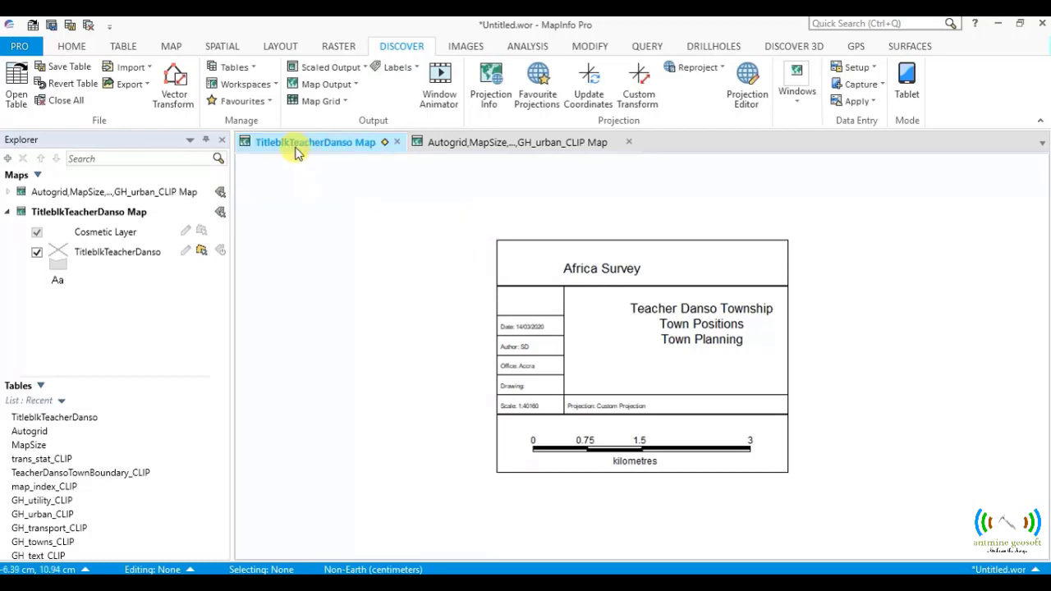
Step: Zoom in on the title block and make the TitleblkTeacherDanso layer editable
{"action": "left_click", "coordinate": [172, 48]}
{"action": "left_click", "coordinate": [417, 80]}
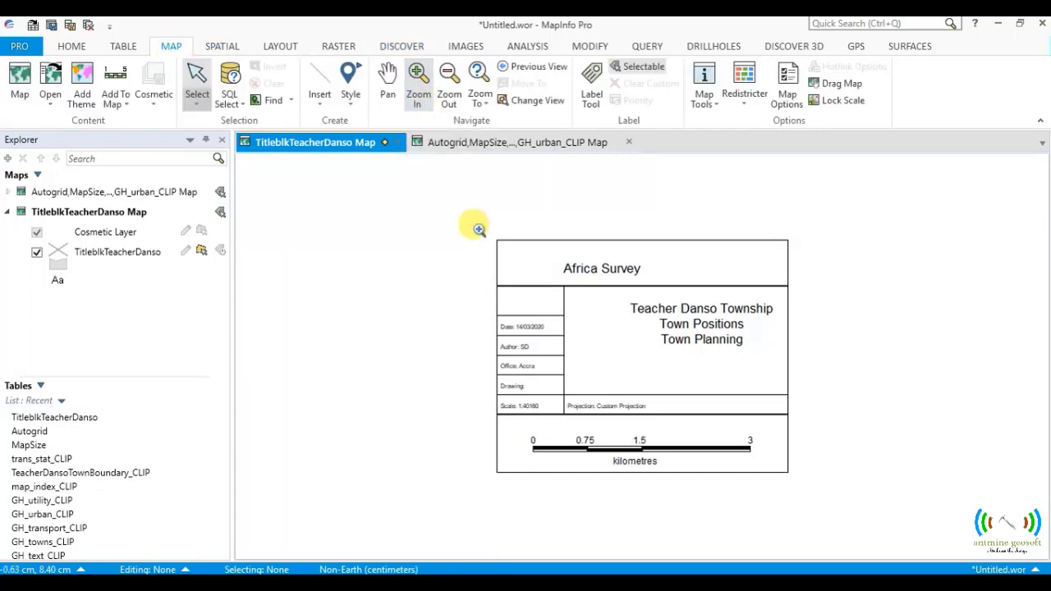
{"action": "left_click_drag", "start_coordinate": [478, 229], "coordinate": [803, 478]}
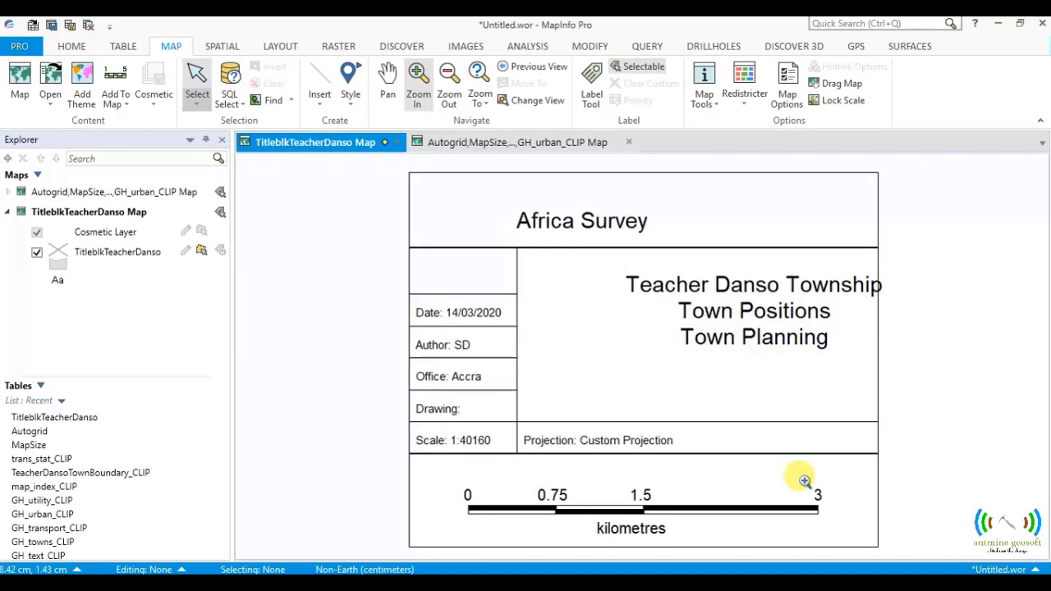
{"action": "left_click", "coordinate": [197, 105]}
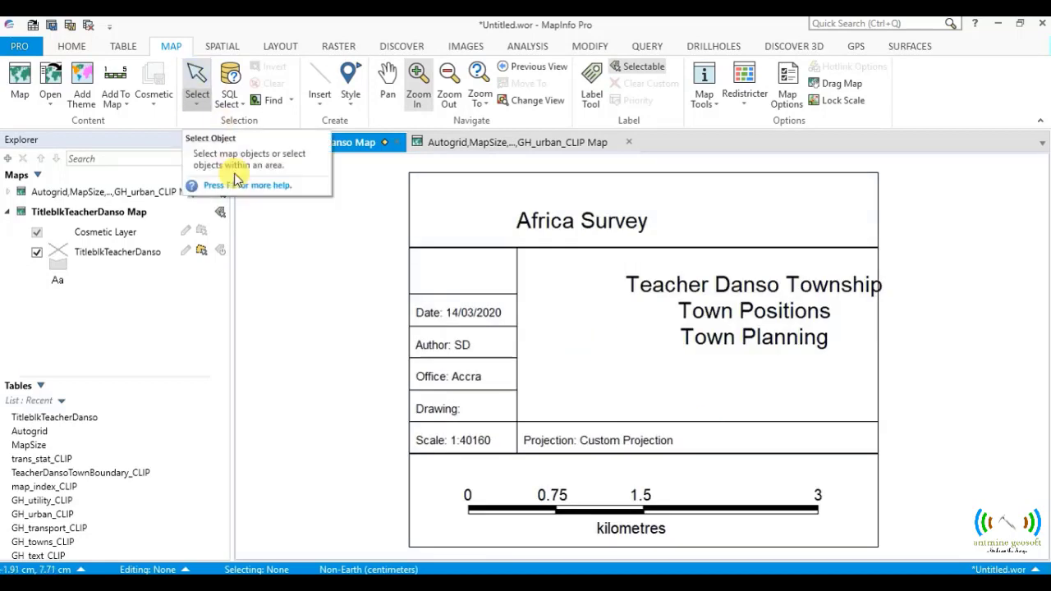
{"action": "left_click", "coordinate": [171, 252]}
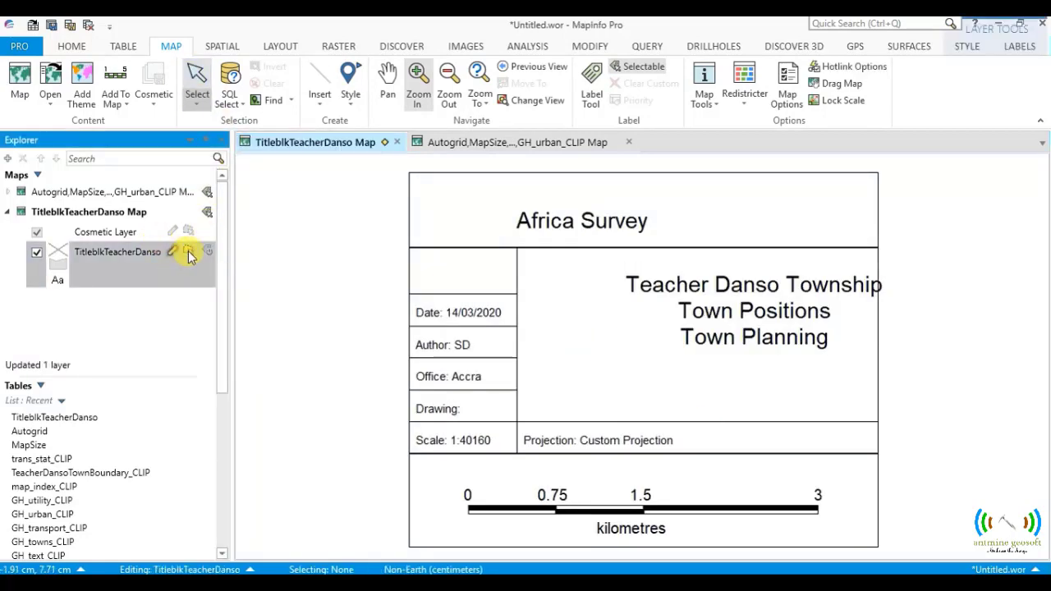
{"action": "left_click", "coordinate": [756, 317]}
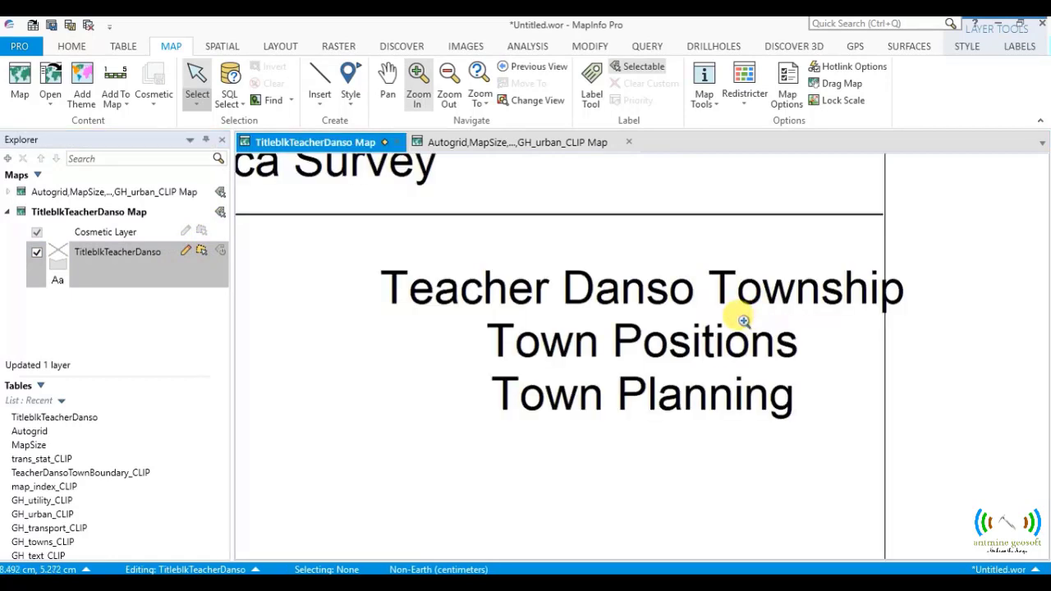
{"action": "left_click", "coordinate": [535, 66]}
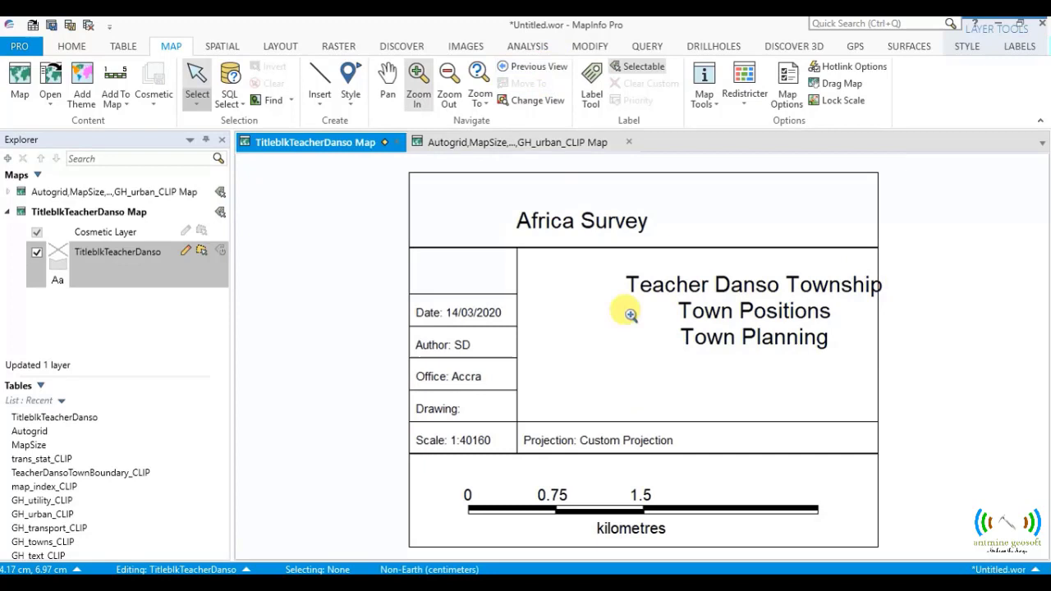
{"action": "left_click", "coordinate": [197, 78]}
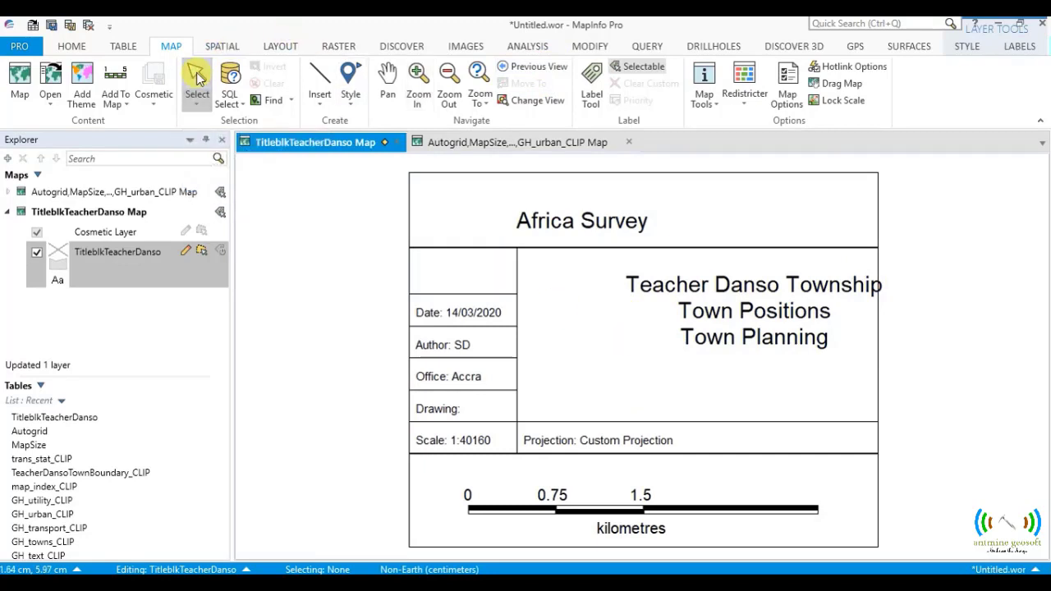
Step: Retype the heading as 'AFRICA SURVEY' and move it up and right in its box
{"action": "left_click", "coordinate": [669, 284]}
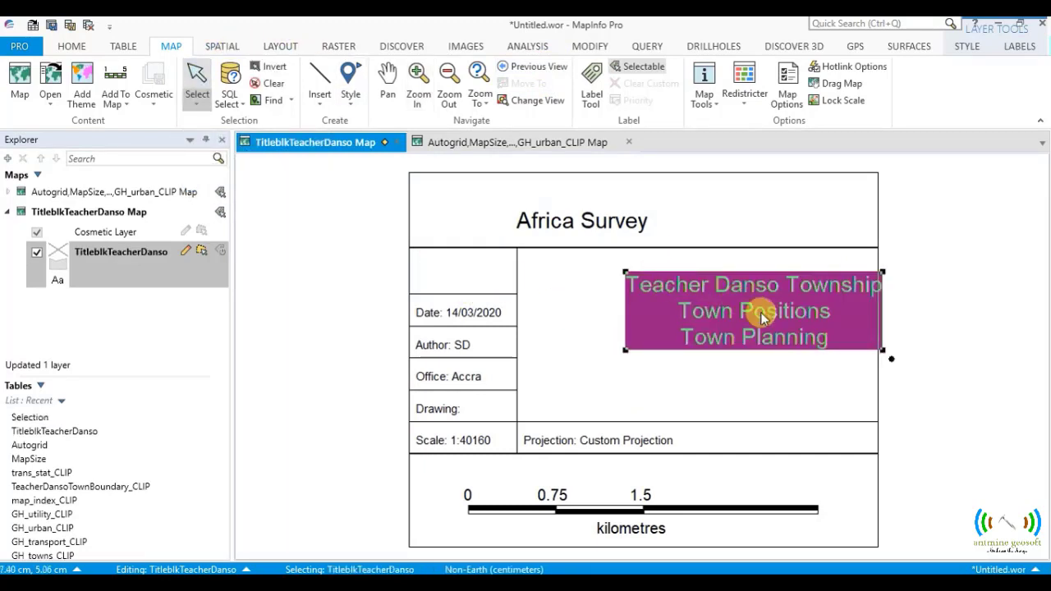
{"action": "key", "text": "ctrl+w"}
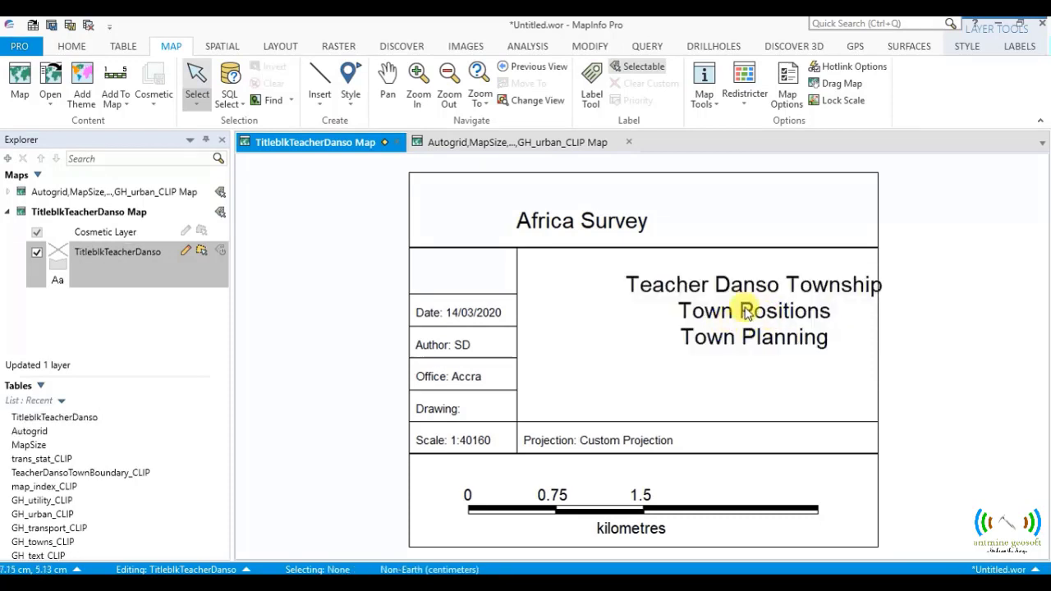
{"action": "left_click", "coordinate": [578, 230]}
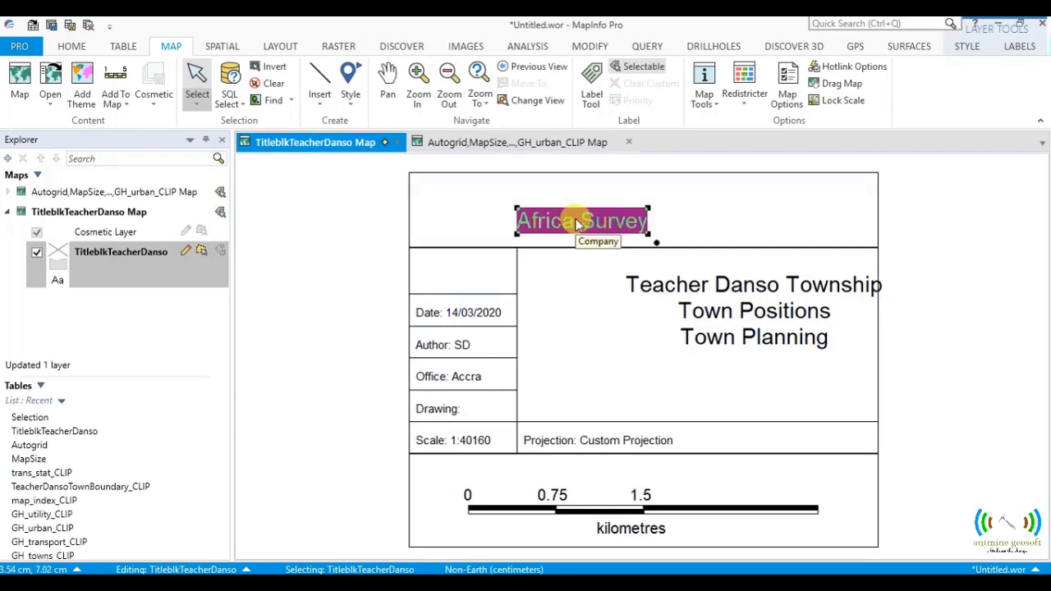
{"action": "double_click", "coordinate": [578, 223]}
{"action": "left_click", "coordinate": [459, 158]}
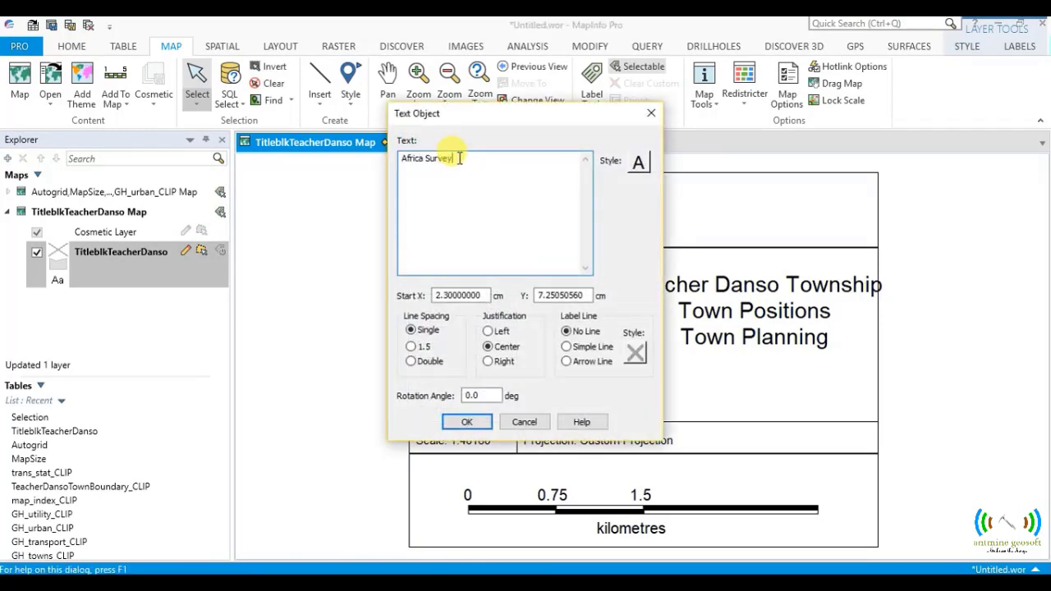
{"action": "key", "text": "BackSpace"}
{"action": "key", "text": "BackSpace"}
{"action": "key", "text": "BackSpace"}
{"action": "type", "text": "AFRICA SURVEY"}
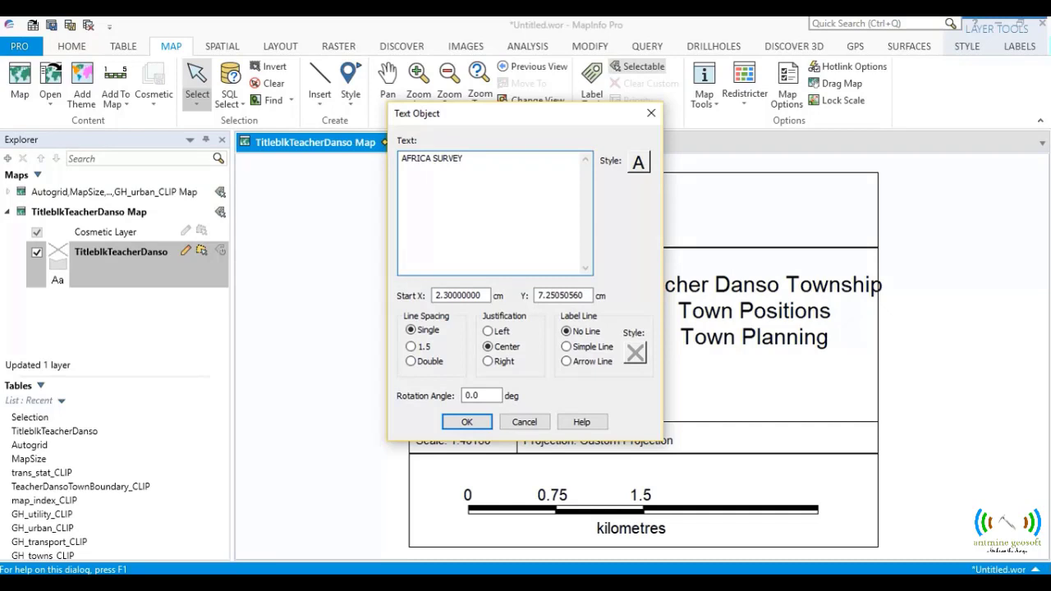
{"action": "left_click", "coordinate": [464, 426]}
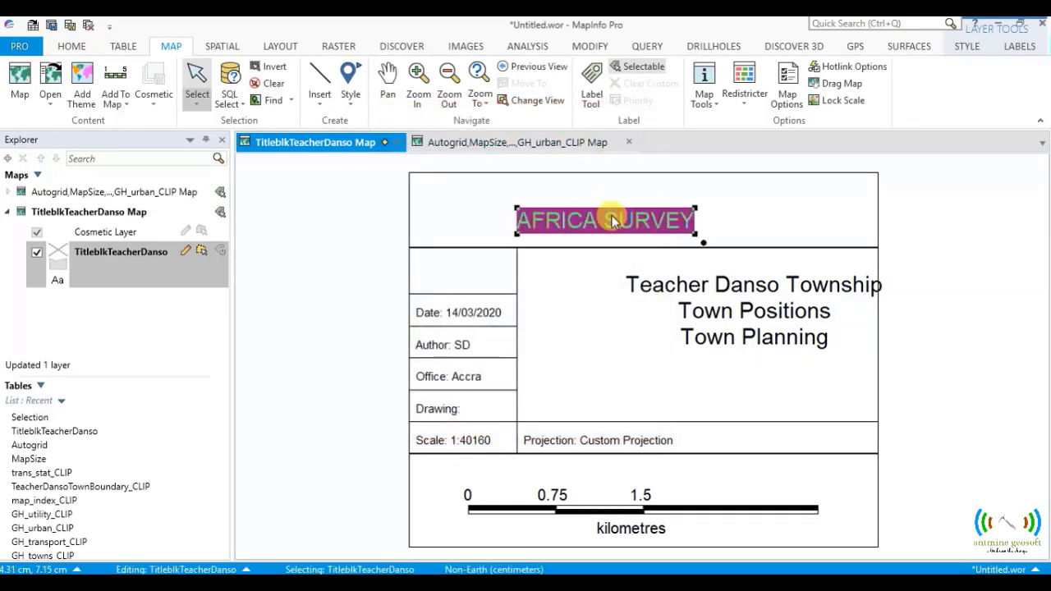
{"action": "left_click_drag", "start_coordinate": [614, 228], "coordinate": [637, 213]}
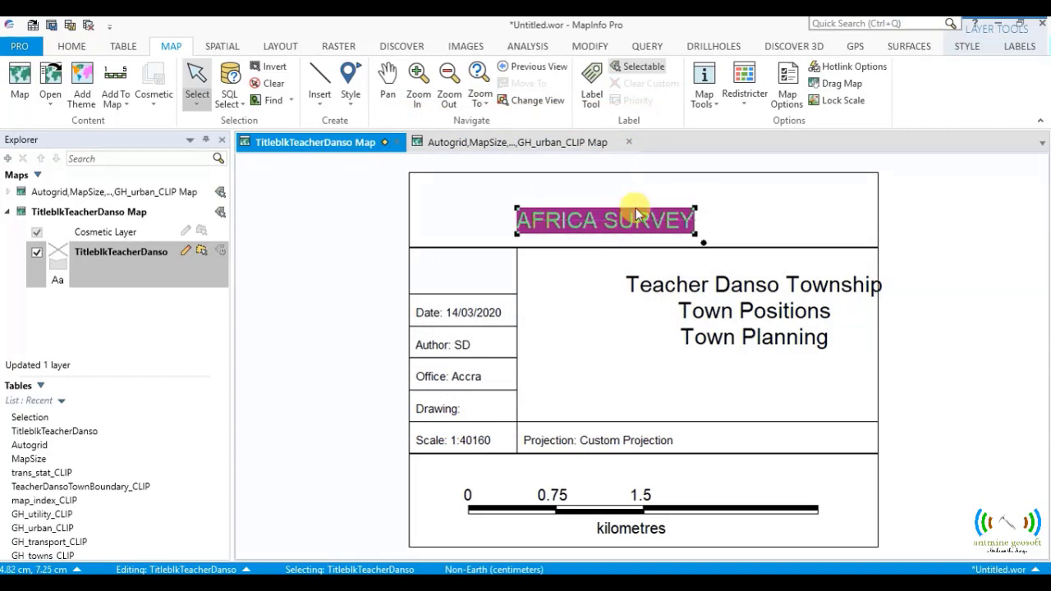
{"action": "left_click", "coordinate": [727, 286]}
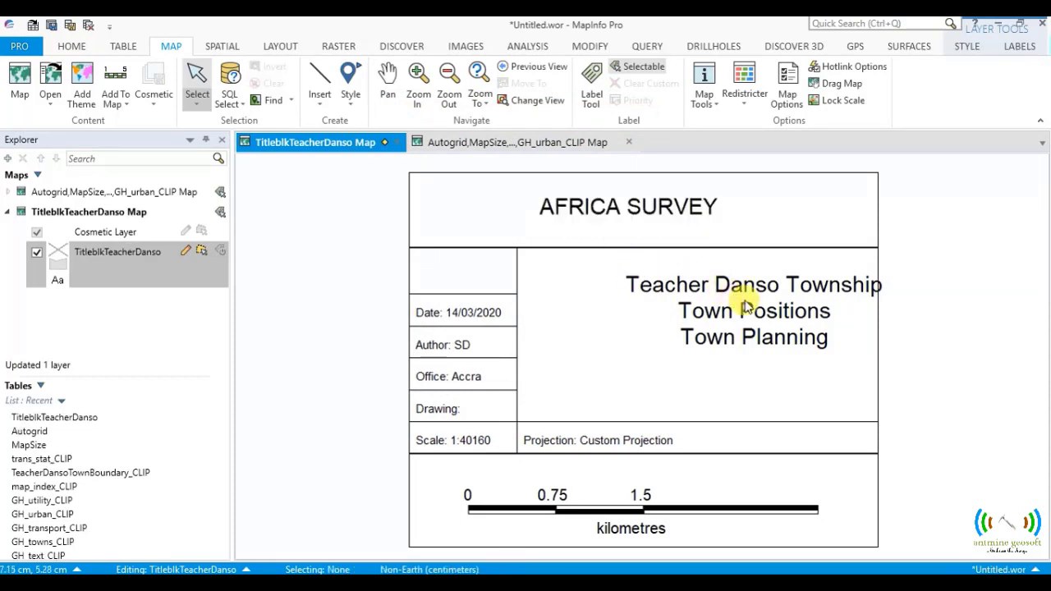
Step: Drag the Teacher Danso Township title lines left and down into their box
{"action": "left_click", "coordinate": [452, 317]}
{"action": "left_click", "coordinate": [448, 345]}
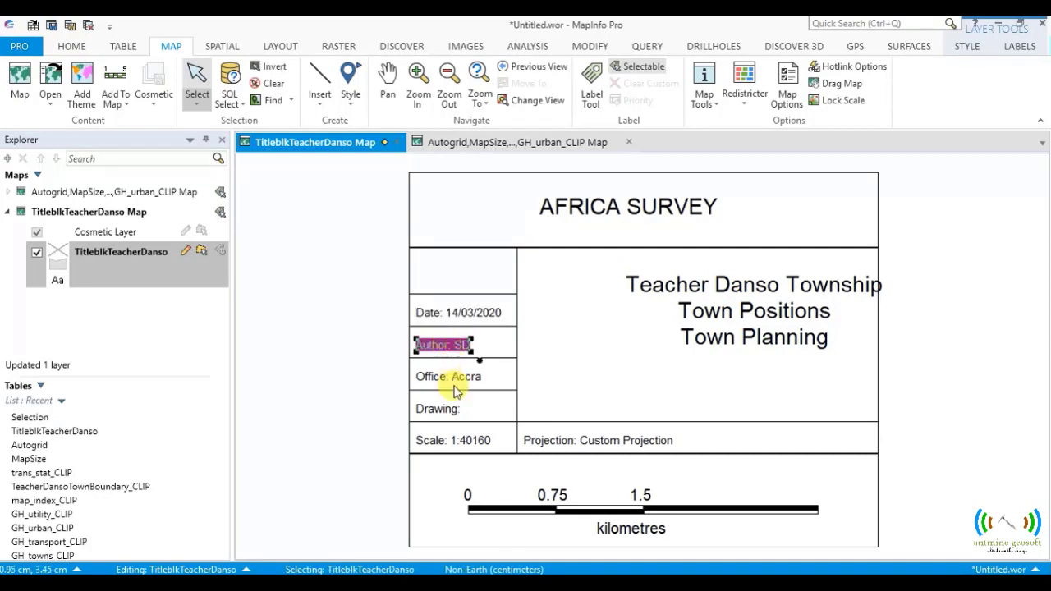
{"action": "left_click", "coordinate": [595, 442]}
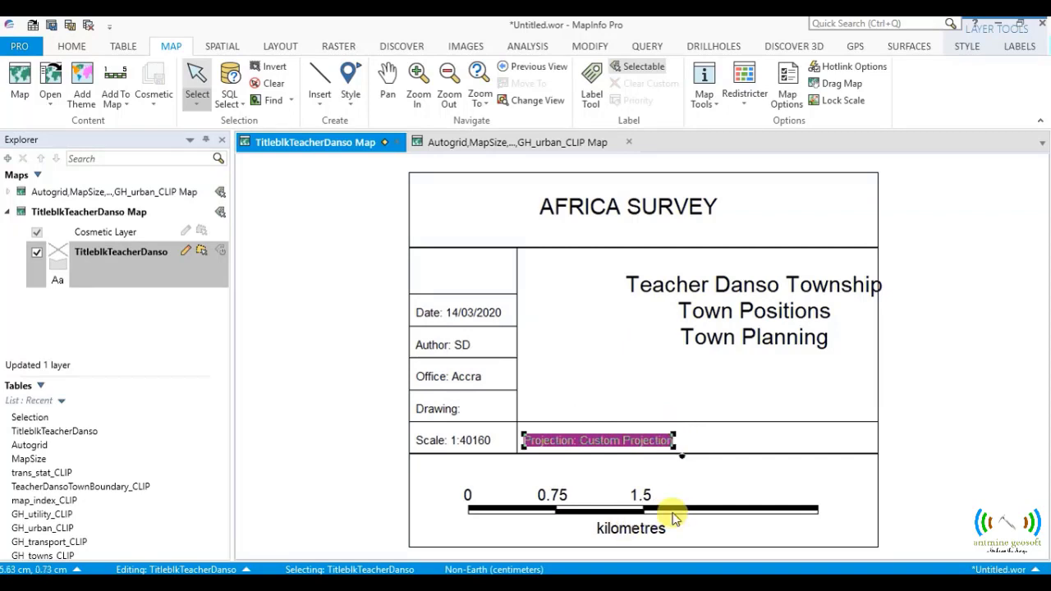
{"action": "left_click", "coordinate": [723, 305]}
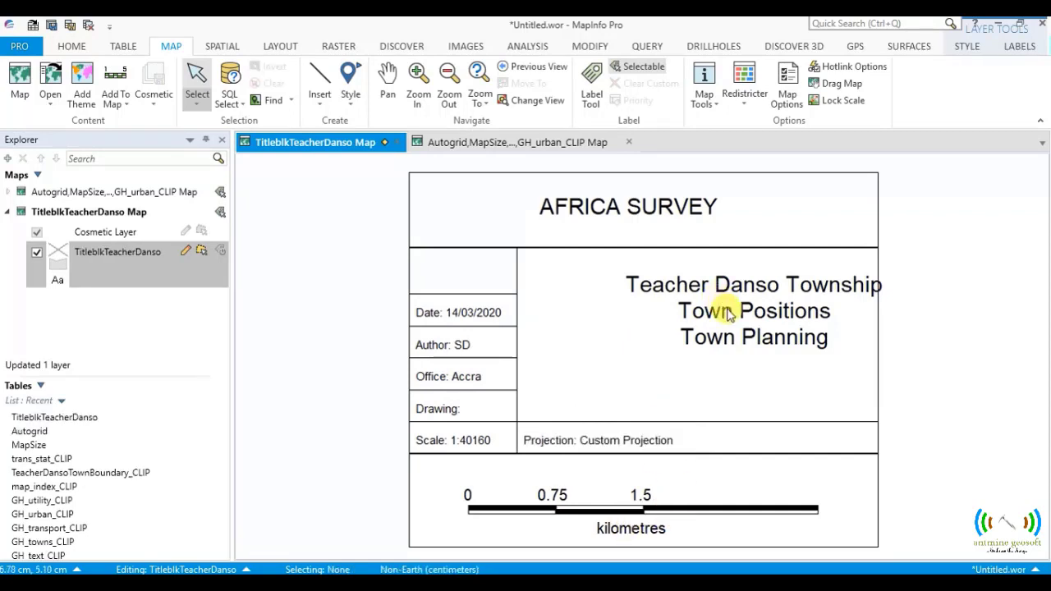
{"action": "left_click", "coordinate": [433, 312]}
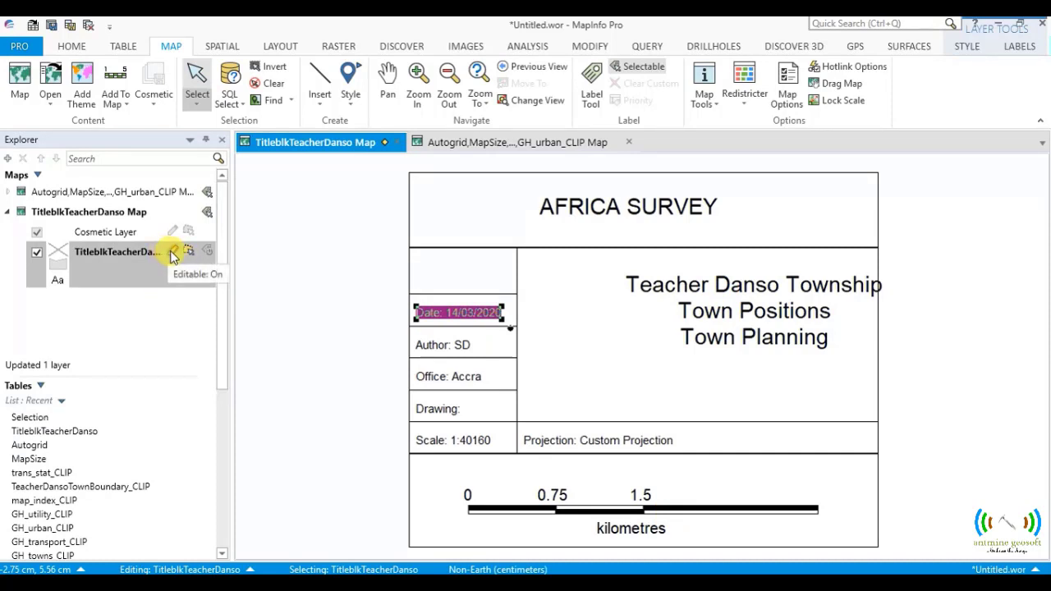
{"action": "left_click", "coordinate": [749, 308]}
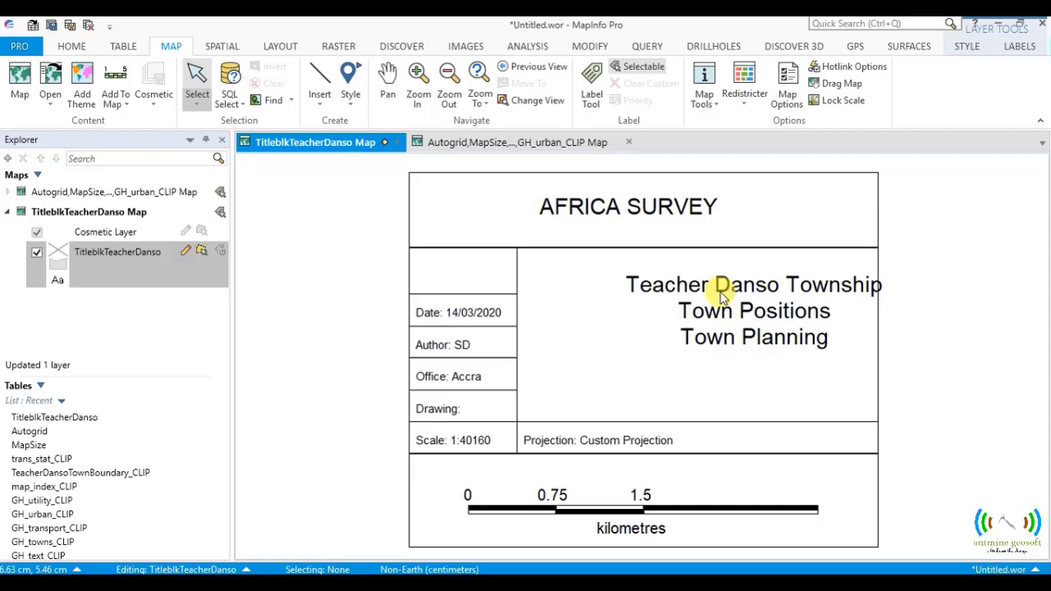
{"action": "left_click_drag", "start_coordinate": [691, 287], "coordinate": [614, 307]}
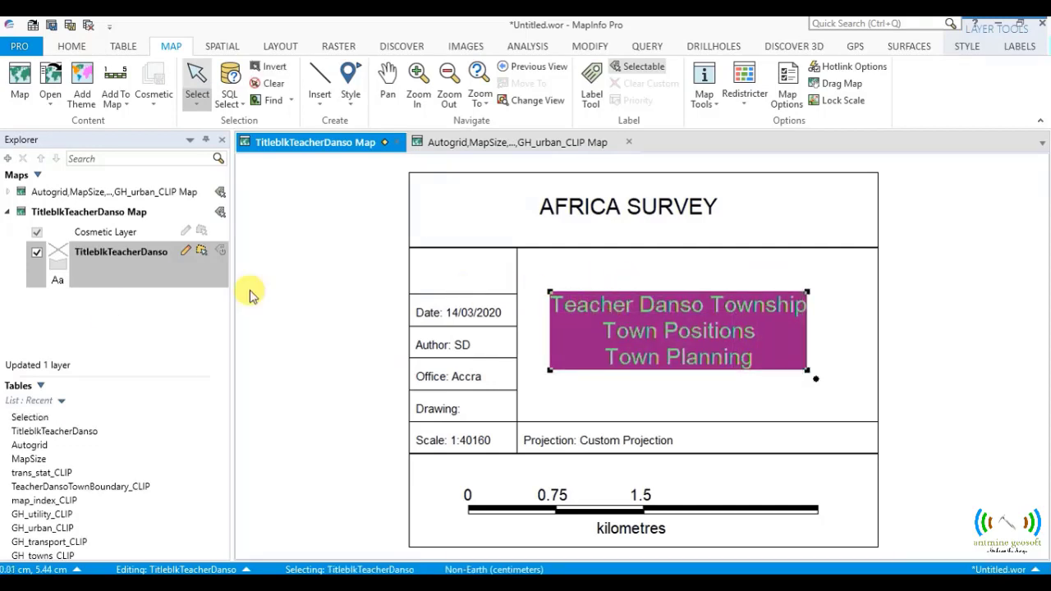
{"action": "left_click", "coordinate": [105, 260]}
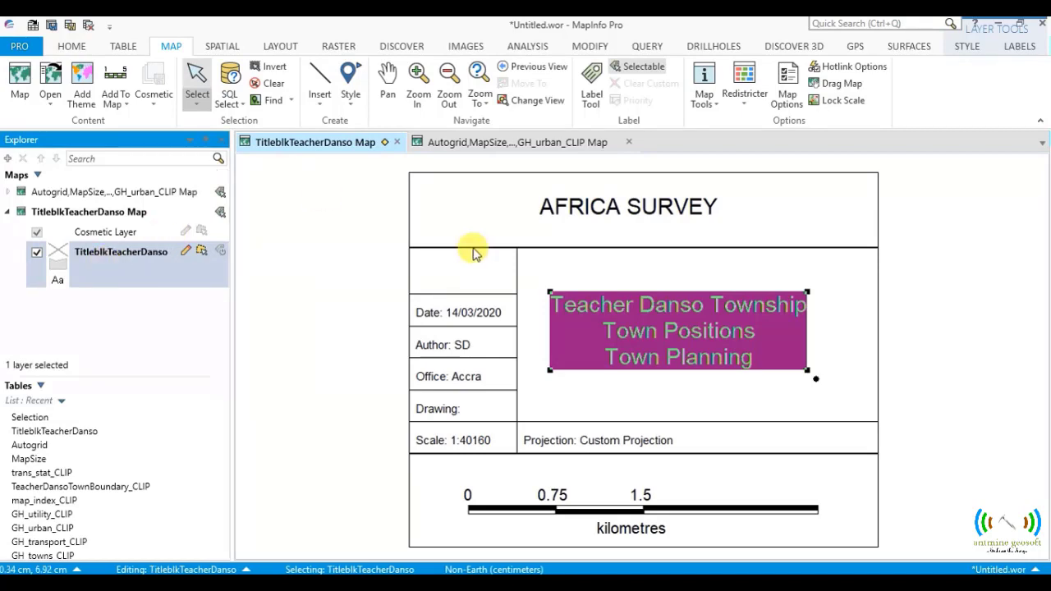
Step: Apply a Style Override on TitleblkTeacherDanso setting its text font to Times New Roman
{"action": "left_click", "coordinate": [96, 255]}
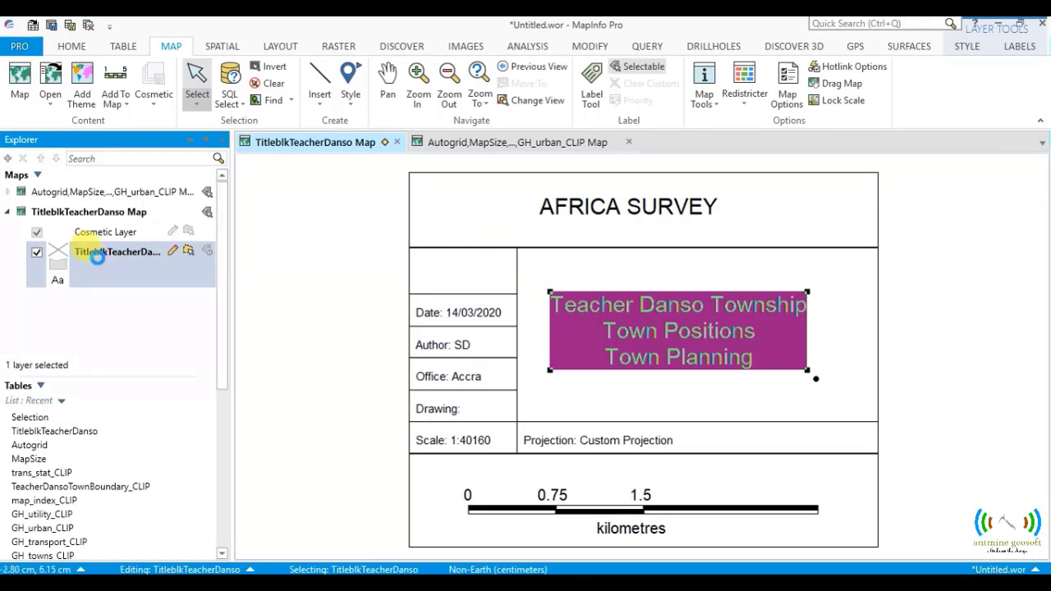
{"action": "double_click", "coordinate": [96, 256]}
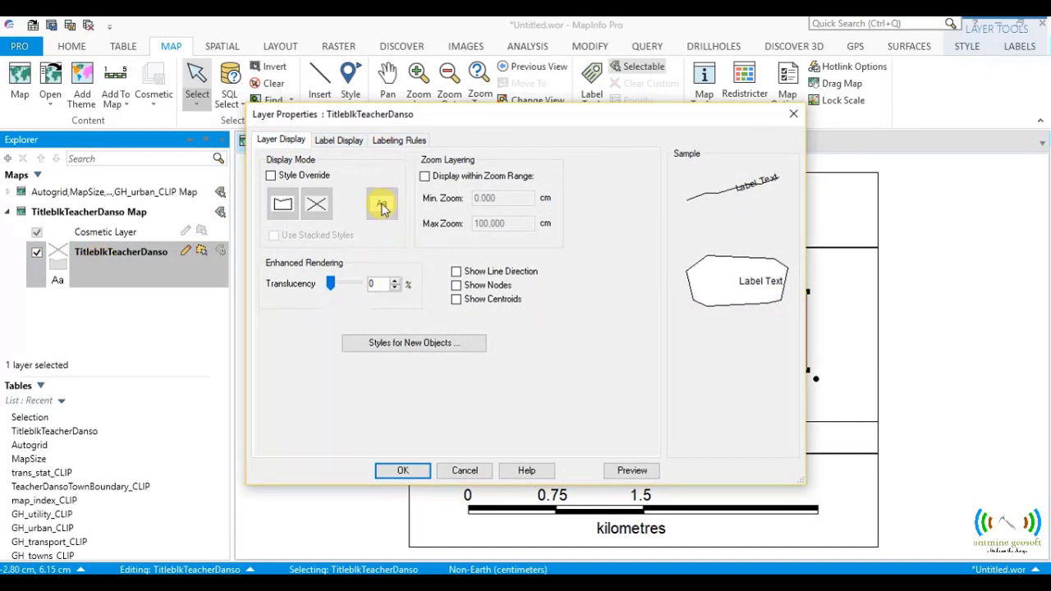
{"action": "left_click", "coordinate": [272, 176]}
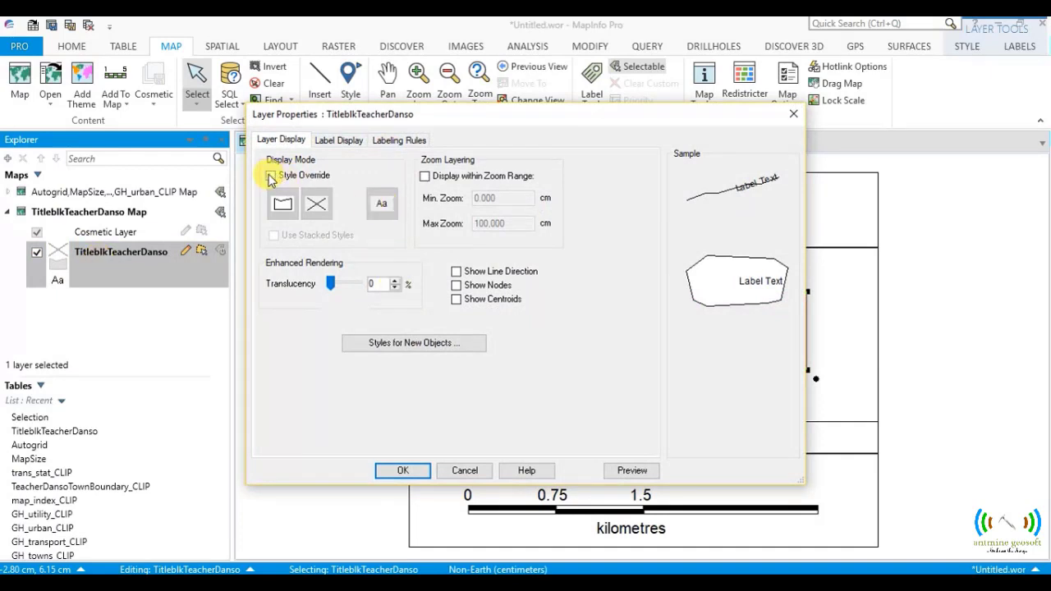
{"action": "left_click", "coordinate": [382, 212]}
{"action": "left_click", "coordinate": [421, 224]}
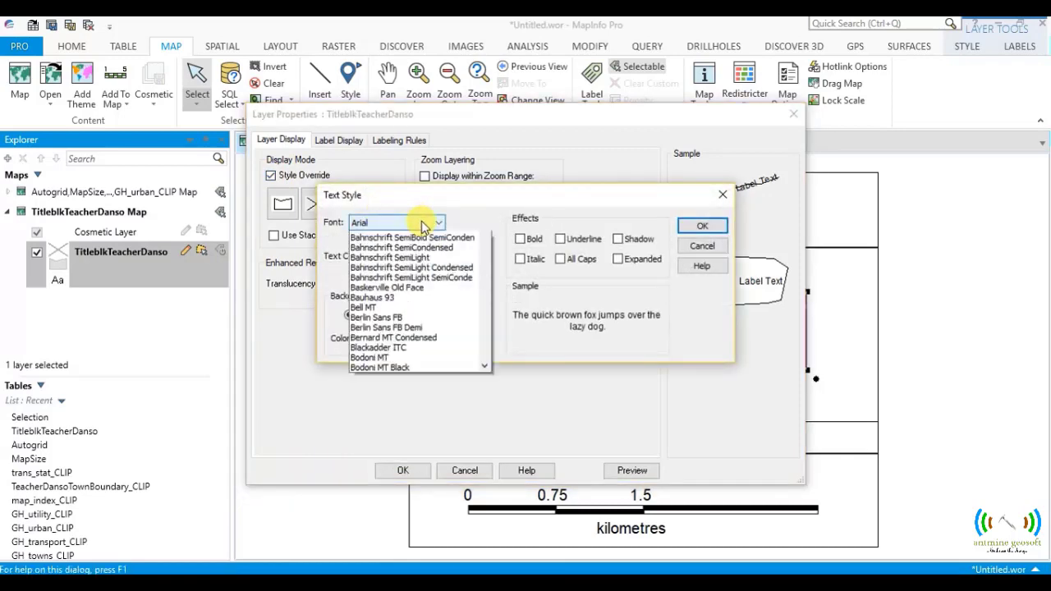
{"action": "key", "text": "t"}
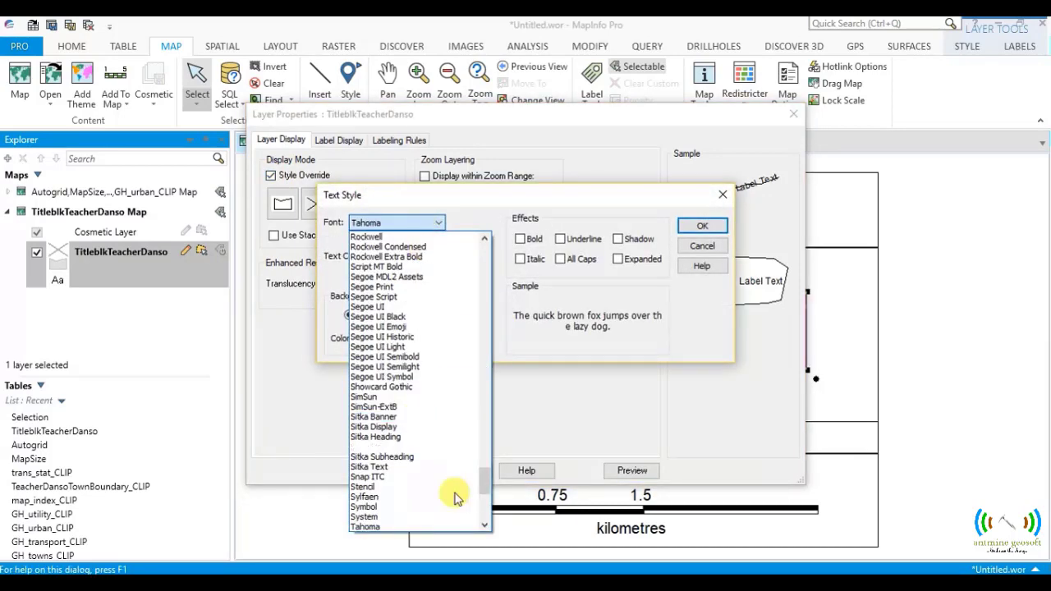
{"action": "left_click", "coordinate": [485, 526]}
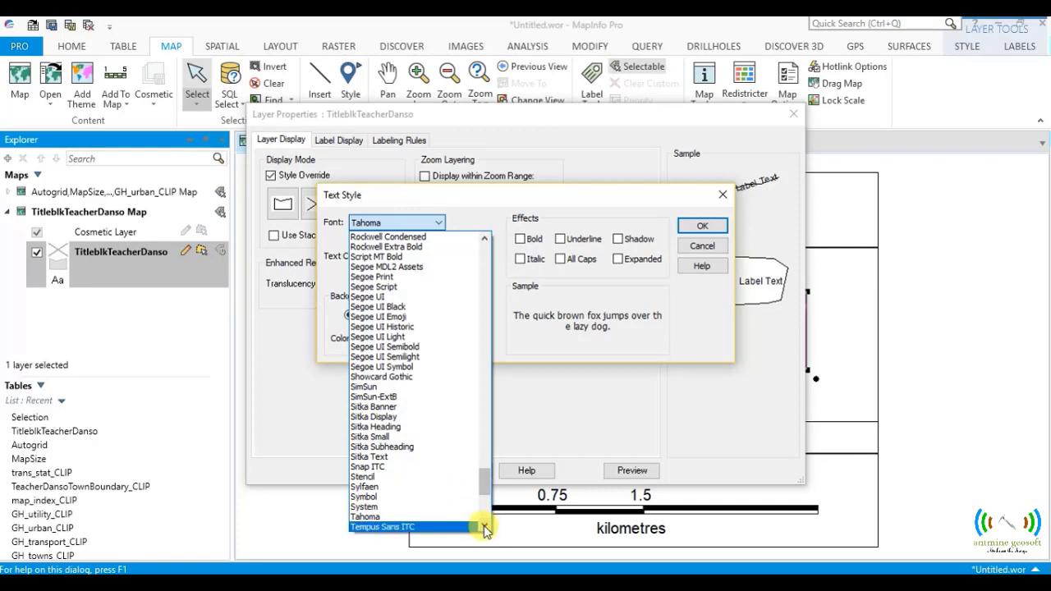
{"action": "left_click", "coordinate": [485, 526]}
{"action": "left_click", "coordinate": [485, 526]}
{"action": "left_click", "coordinate": [437, 497]}
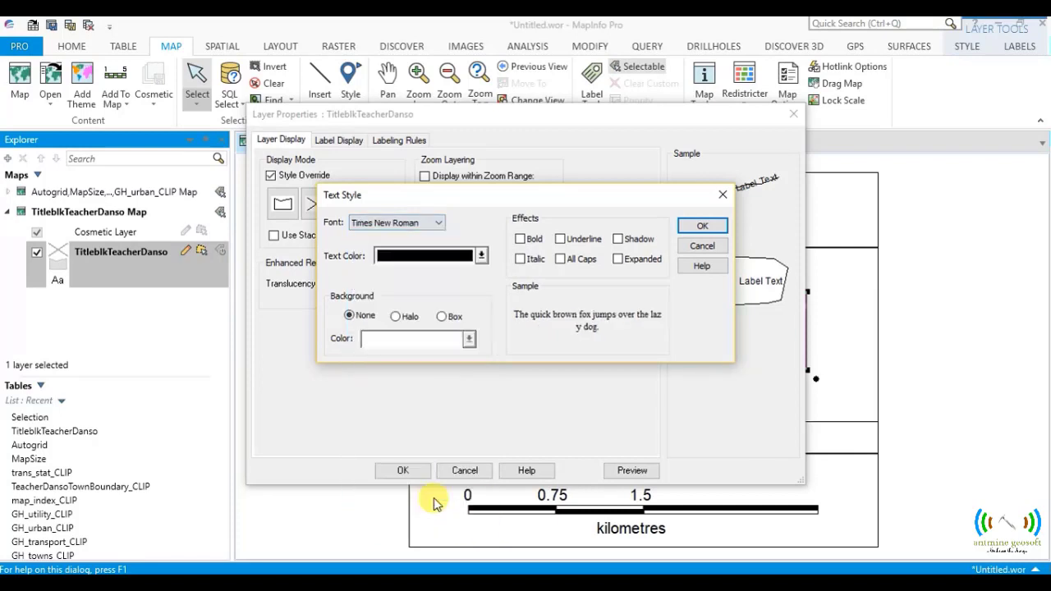
{"action": "left_click", "coordinate": [692, 228]}
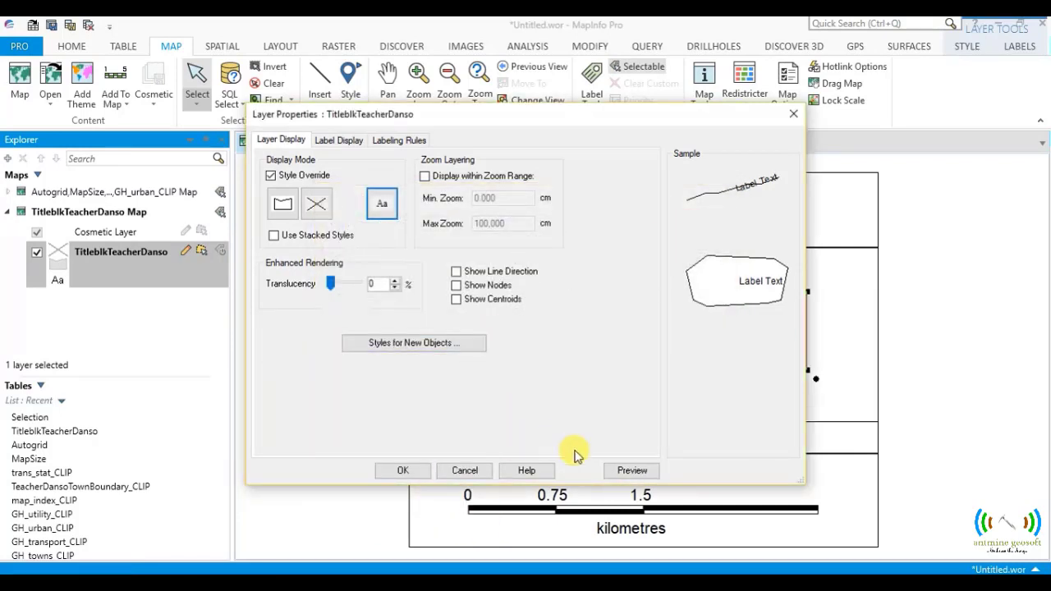
{"action": "left_click", "coordinate": [630, 471]}
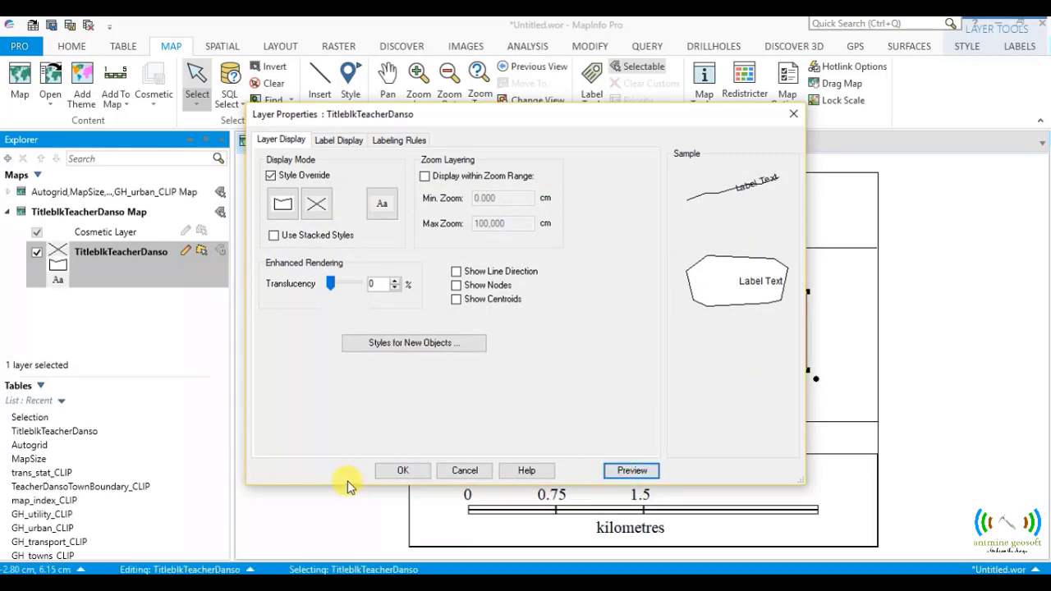
{"action": "left_click", "coordinate": [401, 471]}
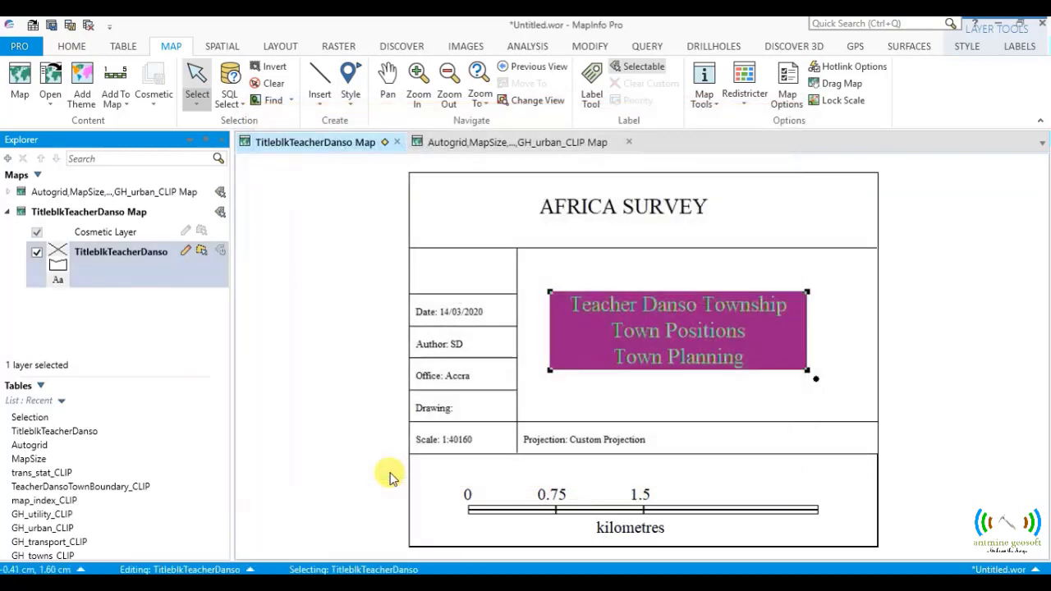
Step: Drag the AFRICA SURVEY heading slightly right and close its Text Object unchanged
{"action": "left_click", "coordinate": [613, 333]}
{"action": "left_click", "coordinate": [656, 212]}
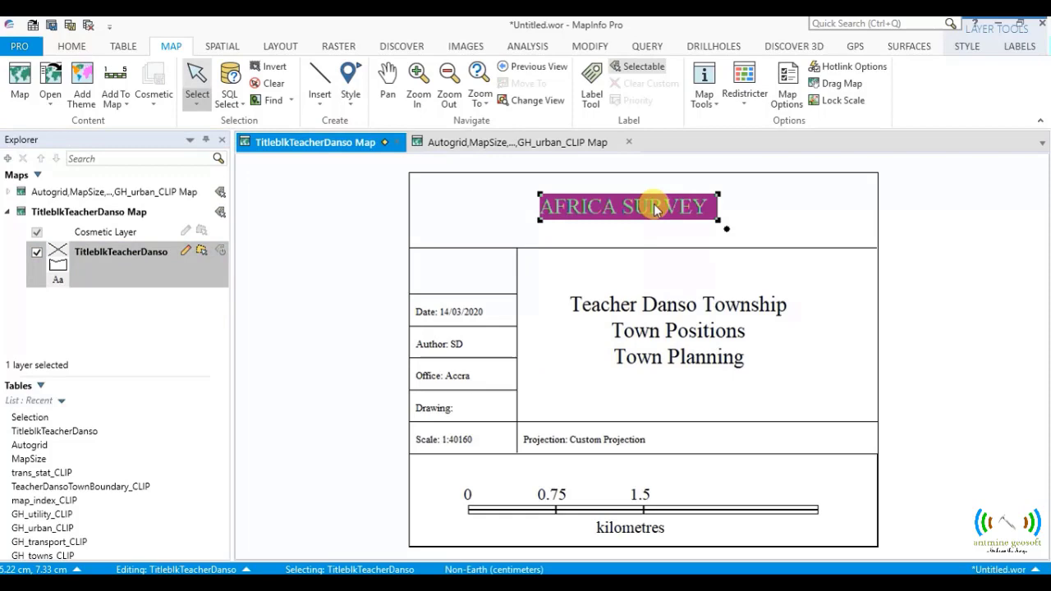
{"action": "left_click_drag", "start_coordinate": [654, 209], "coordinate": [673, 211]}
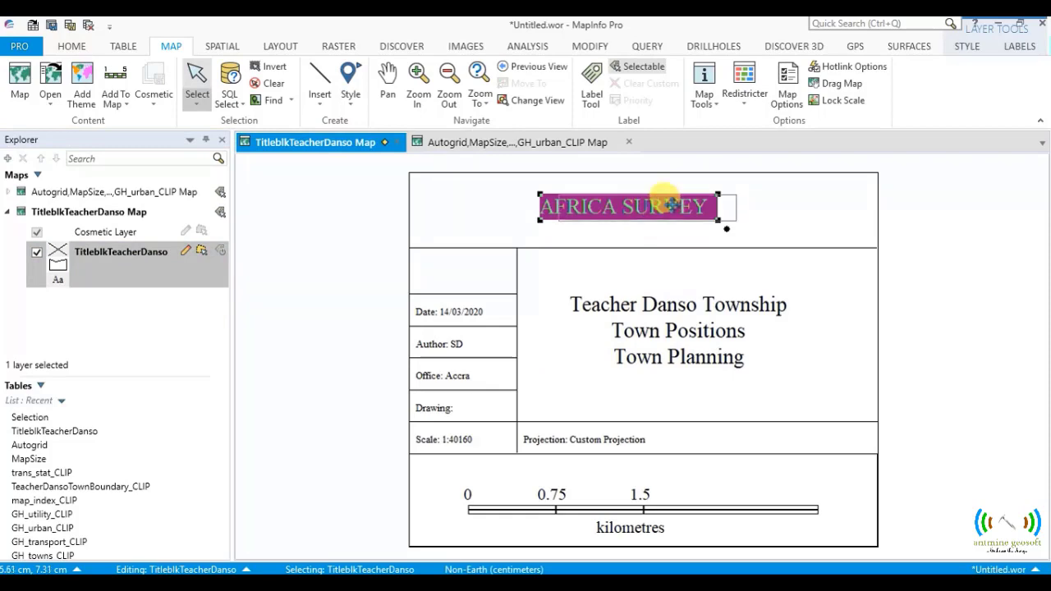
{"action": "double_click", "coordinate": [673, 211]}
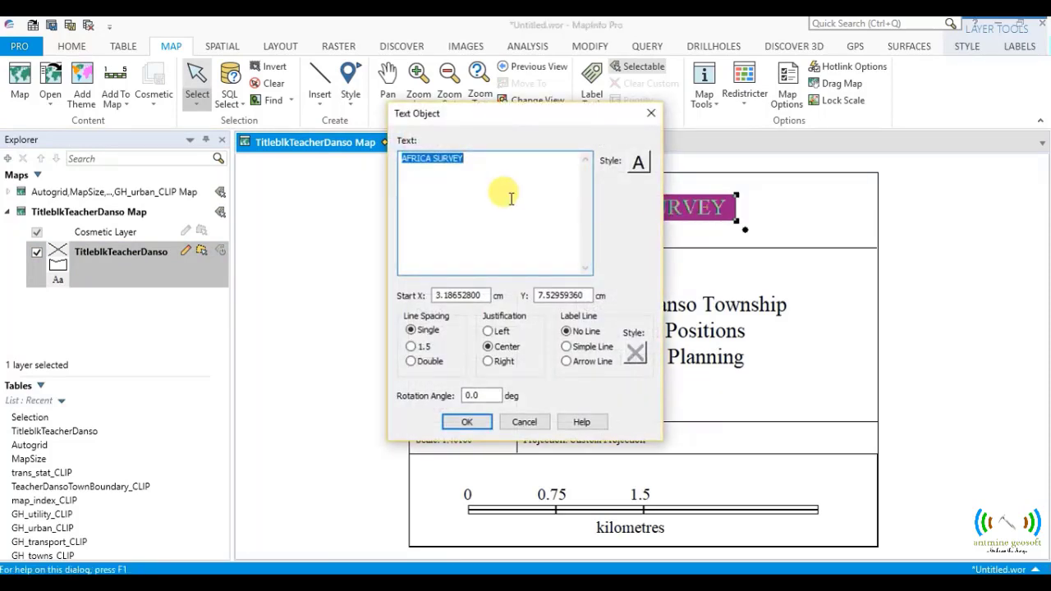
{"action": "left_click", "coordinate": [468, 422]}
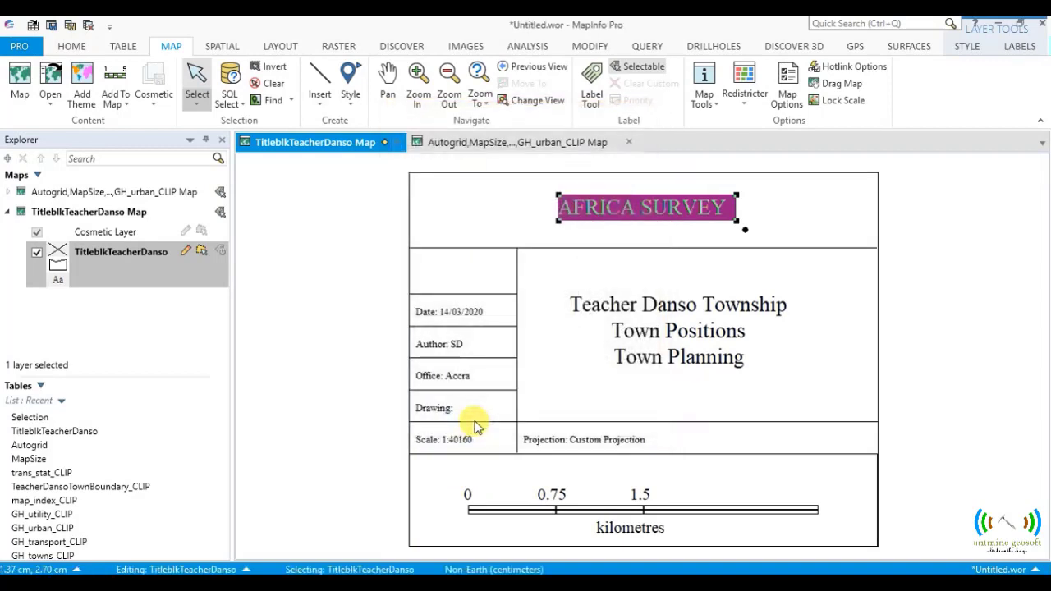